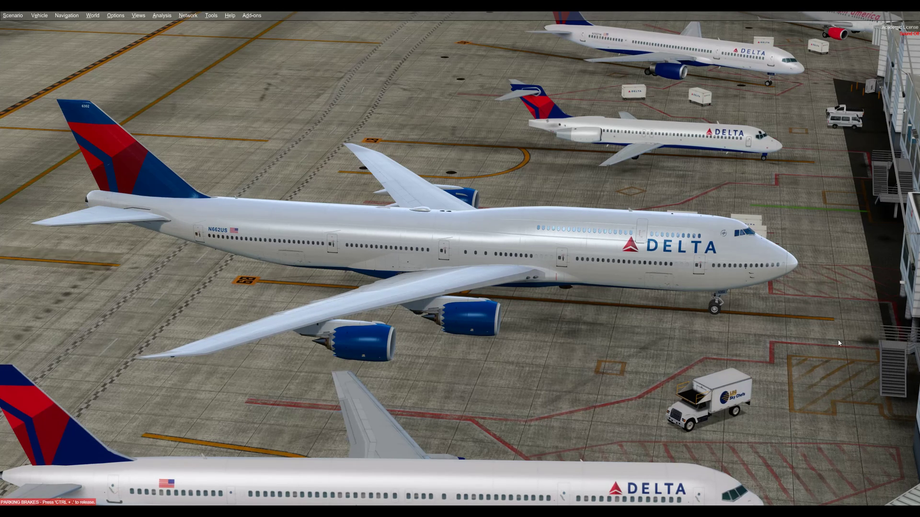
Switch from the external spot view of the parked 747-8 to the virtual cockpit.
{"action": "key", "text": "shift+9"}
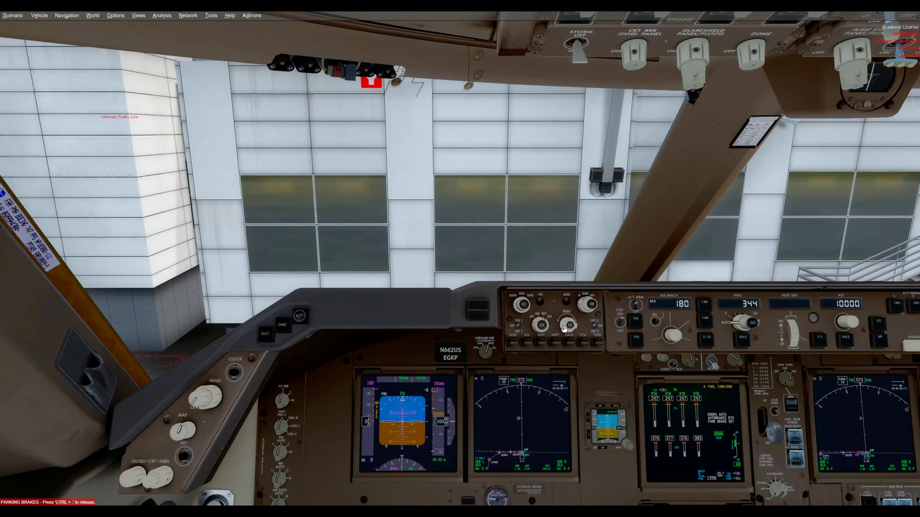
Set the captain's navigation display range to 40 and briefly pop the display out.
{"action": "scroll", "coordinate": [564, 328], "scroll_direction": "up", "scroll_amount": 1}
{"action": "scroll", "coordinate": [566, 326], "scroll_direction": "down", "scroll_amount": 2}
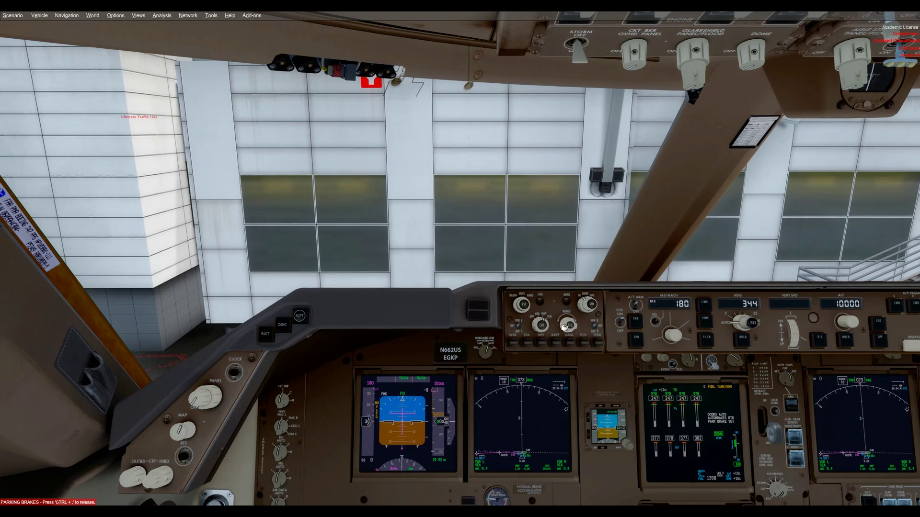
{"action": "scroll", "coordinate": [565, 327], "scroll_direction": "up", "scroll_amount": 2}
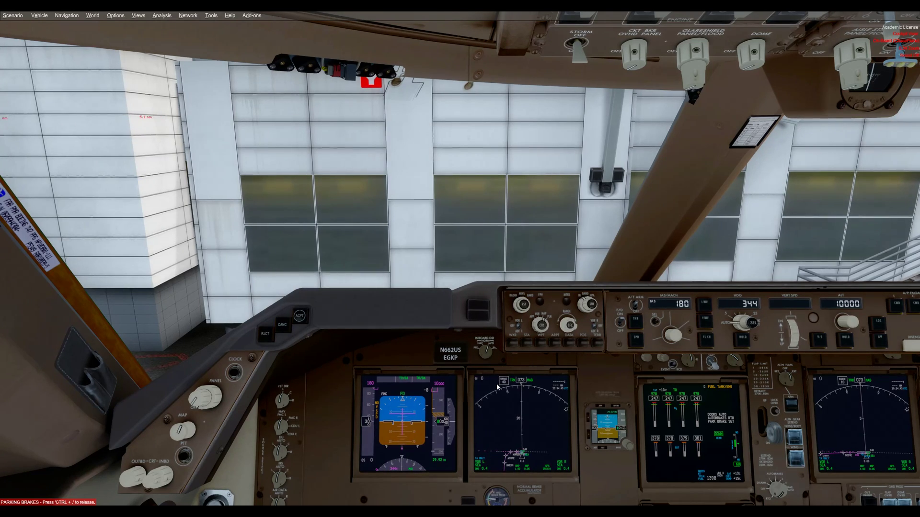
{"action": "left_click", "coordinate": [523, 411]}
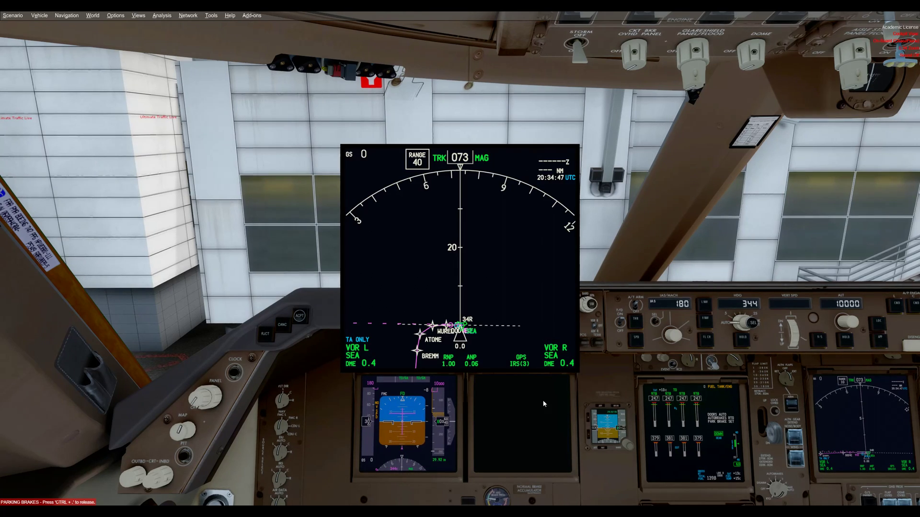
{"action": "left_click", "coordinate": [526, 418]}
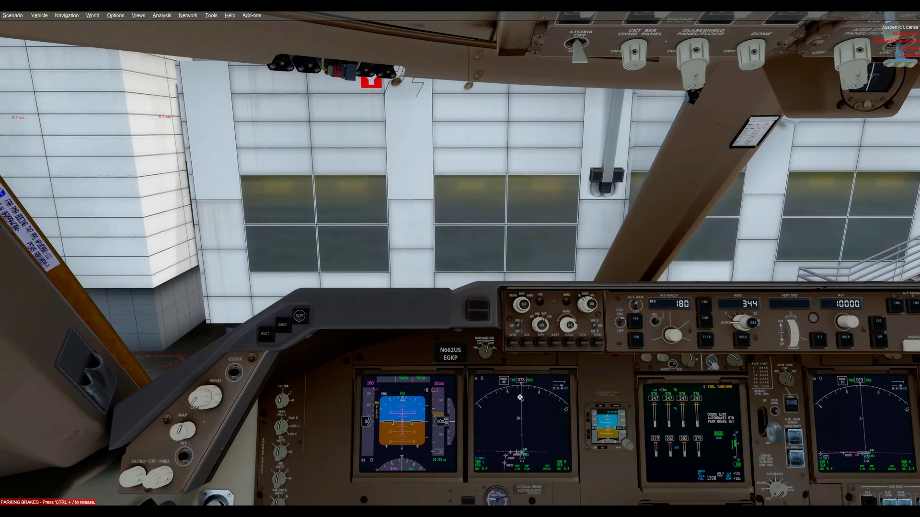
Switch the navigation display to MAP with vertical situation display and set selected altitude 10300.
{"action": "left_click", "coordinate": [542, 326]}
{"action": "left_click", "coordinate": [543, 328]}
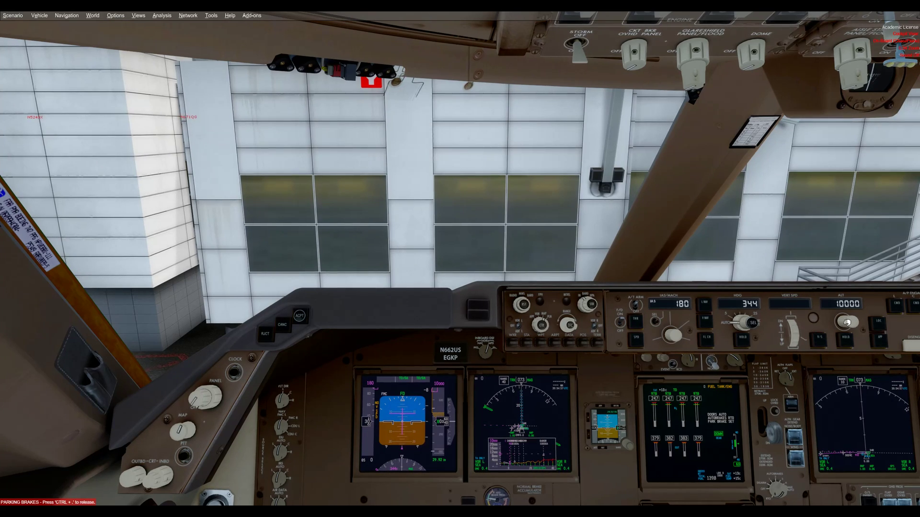
{"action": "scroll", "coordinate": [846, 325], "scroll_direction": "down", "scroll_amount": 5}
{"action": "scroll", "coordinate": [846, 324], "scroll_direction": "up", "scroll_amount": 8}
Enlarge the navigation display, return the MCP selected altitude to 10000, then close the enlarged display.
{"action": "left_click", "coordinate": [532, 411]}
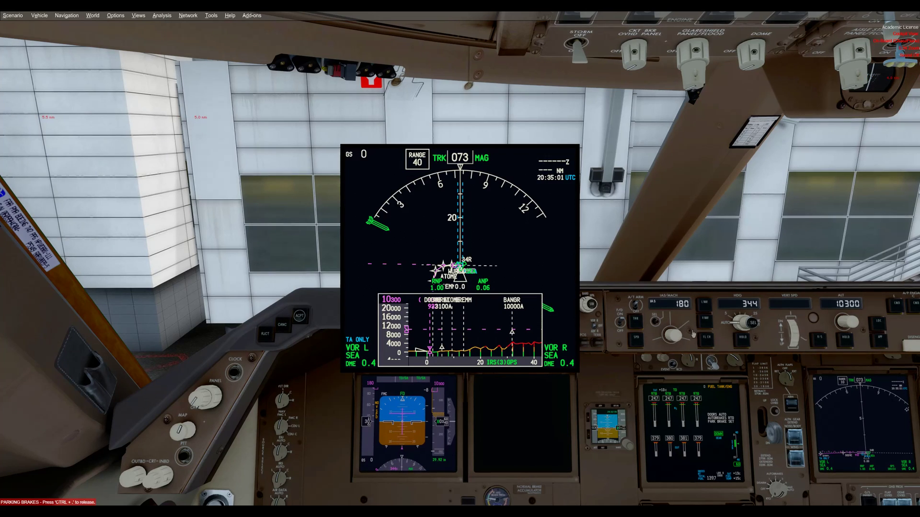
{"action": "scroll", "coordinate": [845, 323], "scroll_direction": "up", "scroll_amount": 4}
{"action": "scroll", "coordinate": [843, 323], "scroll_direction": "down", "scroll_amount": 20}
{"action": "scroll", "coordinate": [843, 322], "scroll_direction": "down", "scroll_amount": 20}
{"action": "scroll", "coordinate": [843, 323], "scroll_direction": "down", "scroll_amount": 6}
{"action": "scroll", "coordinate": [843, 323], "scroll_direction": "down", "scroll_amount": 2}
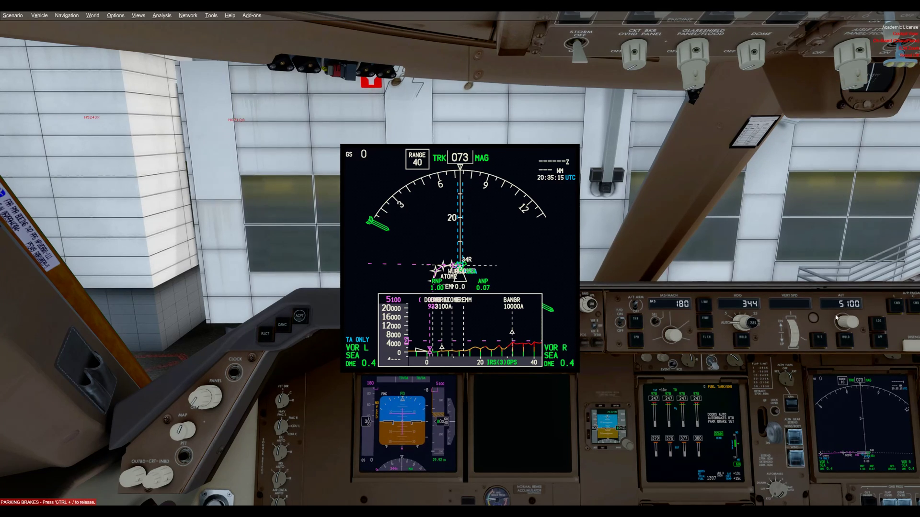
{"action": "scroll", "coordinate": [848, 325], "scroll_direction": "up", "scroll_amount": 1}
{"action": "scroll", "coordinate": [847, 327], "scroll_direction": "up", "scroll_amount": 4}
{"action": "scroll", "coordinate": [848, 326], "scroll_direction": "up", "scroll_amount": 6}
{"action": "left_click", "coordinate": [522, 410]}
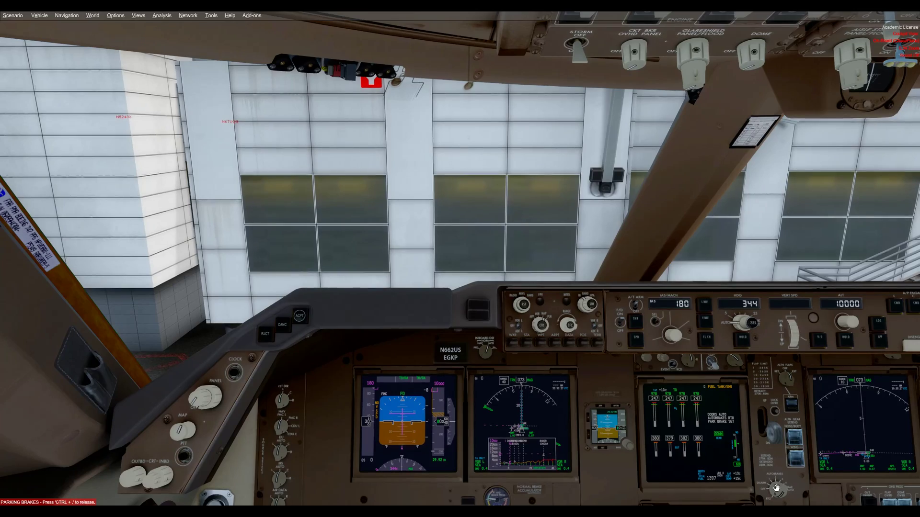
Look down at the pedestal, raise stabiliser trim from 6.0 to 6.4, and close the EICAS pop-up.
{"action": "key", "text": "a"}
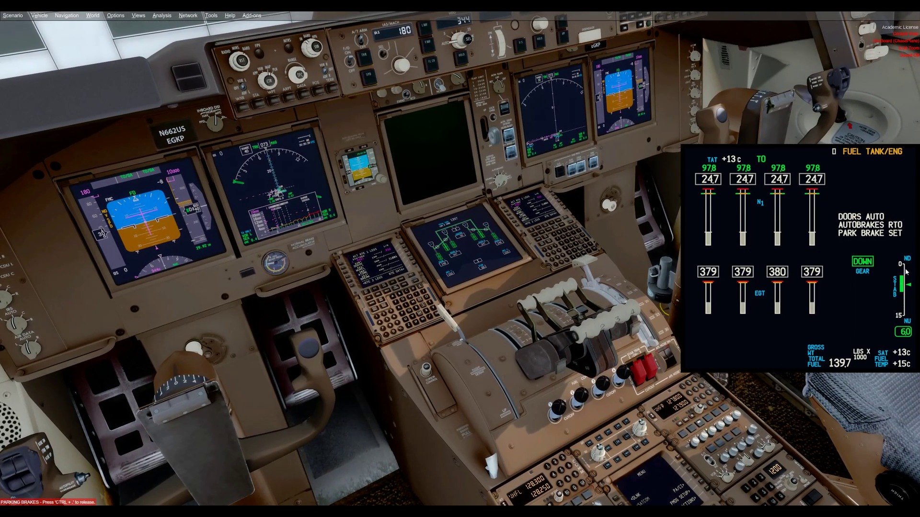
{"action": "key", "text": "KP_1"}
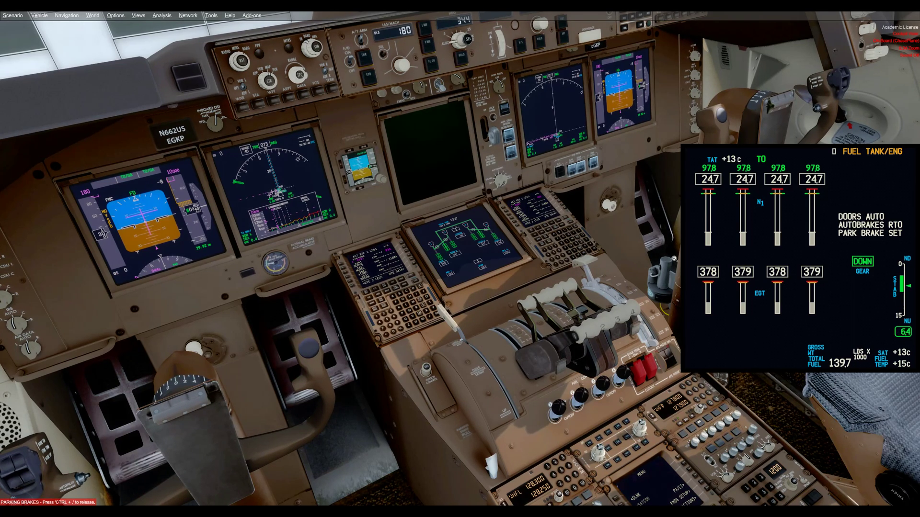
{"action": "left_click", "coordinate": [434, 153]}
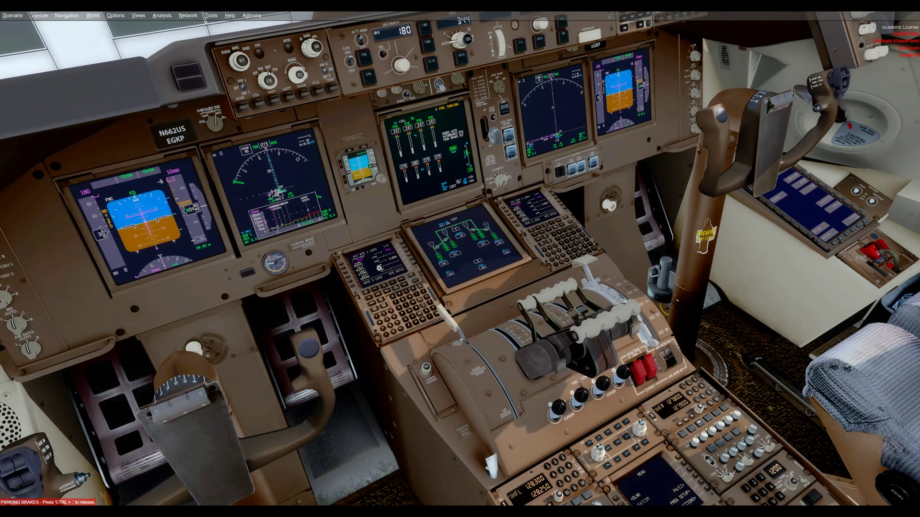
Enlarge the left CDU and bring up the PERF INIT page through INIT REF and the INIT/REF INDEX.
{"action": "left_click", "coordinate": [378, 268]}
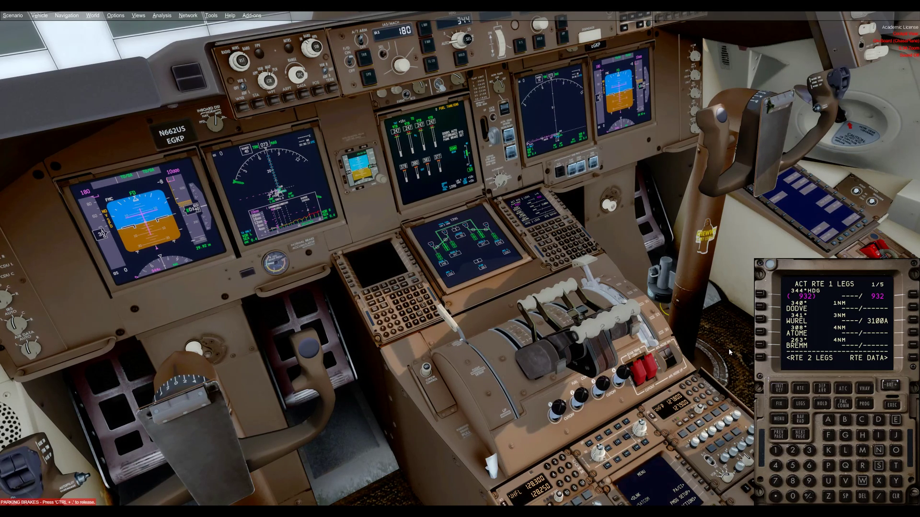
{"action": "left_click", "coordinate": [778, 391]}
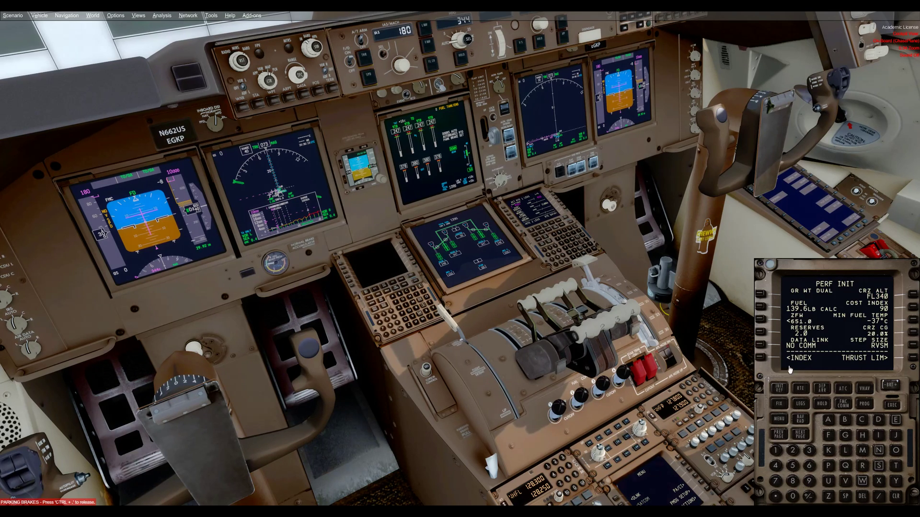
{"action": "left_click", "coordinate": [759, 358]}
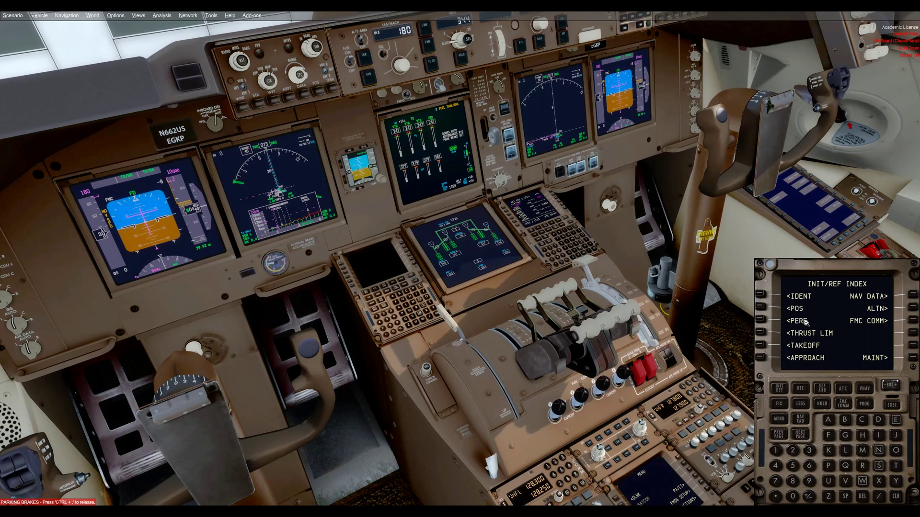
{"action": "left_click", "coordinate": [762, 321]}
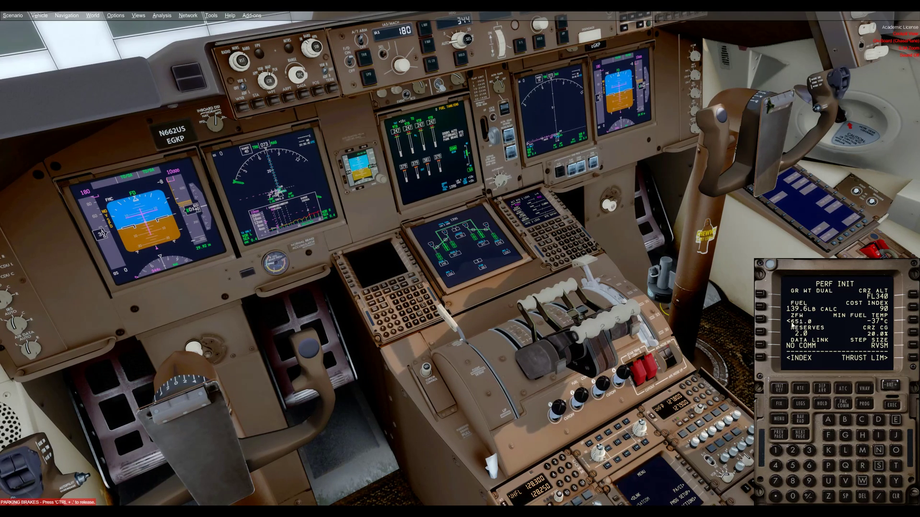
Enter zero-fuel weight 651.0 and accept takeoff speeds V1 137, VR 147 and V2 164.
{"action": "left_click", "coordinate": [761, 321]}
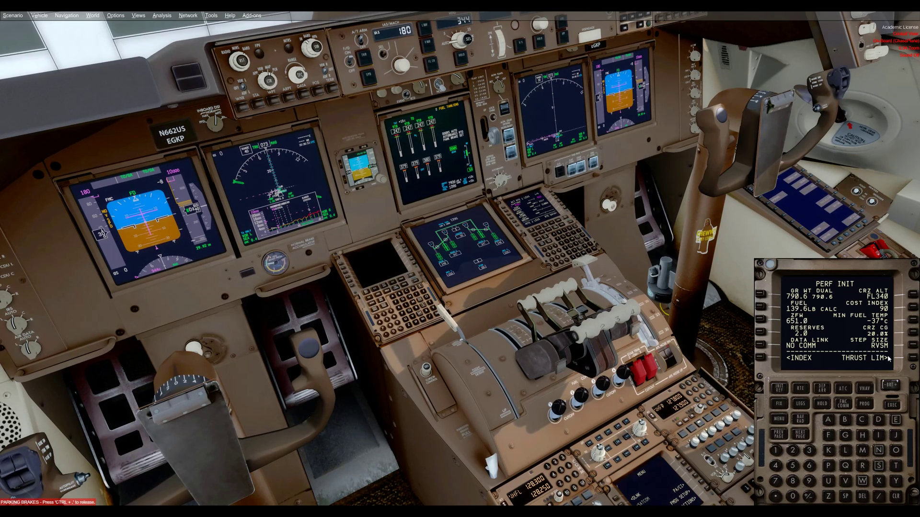
{"action": "left_click", "coordinate": [913, 360]}
{"action": "left_click", "coordinate": [913, 360]}
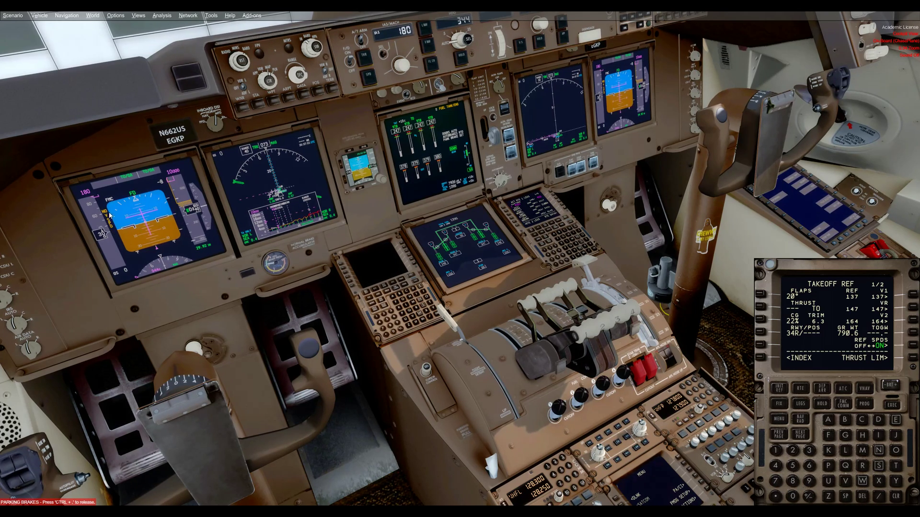
{"action": "left_click", "coordinate": [914, 296]}
{"action": "left_click", "coordinate": [913, 309]}
{"action": "left_click", "coordinate": [913, 321]}
Return the CDU to the RTE 1 LEGS page and open the captain's EFB enlarged, cycling its power.
{"action": "left_click", "coordinate": [800, 404]}
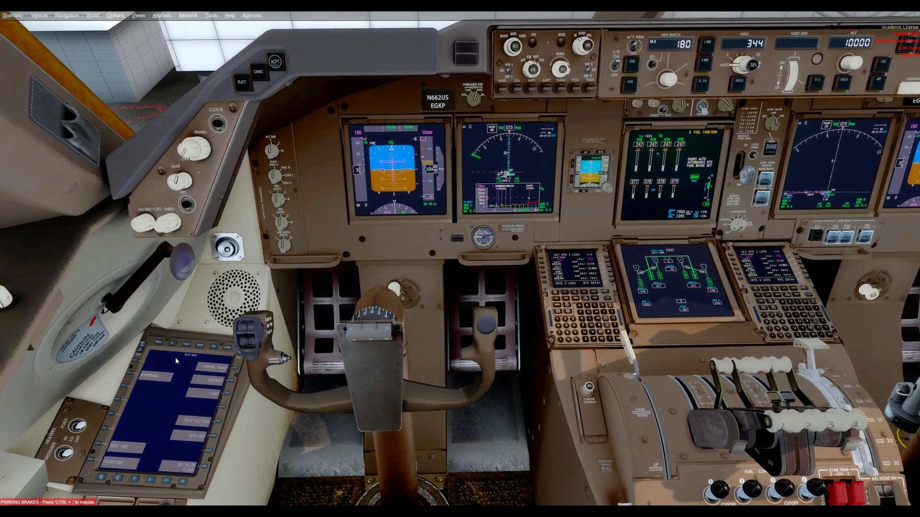
{"action": "left_click", "coordinate": [176, 359]}
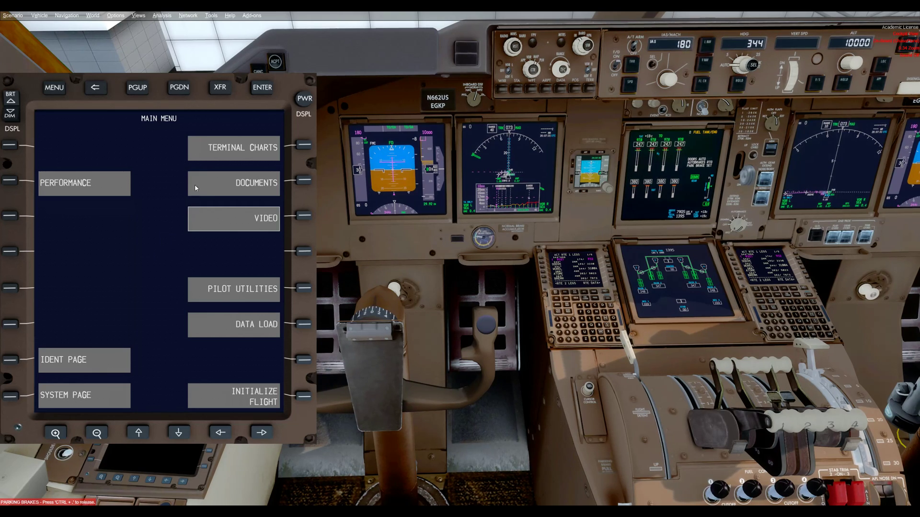
{"action": "left_click", "coordinate": [305, 99]}
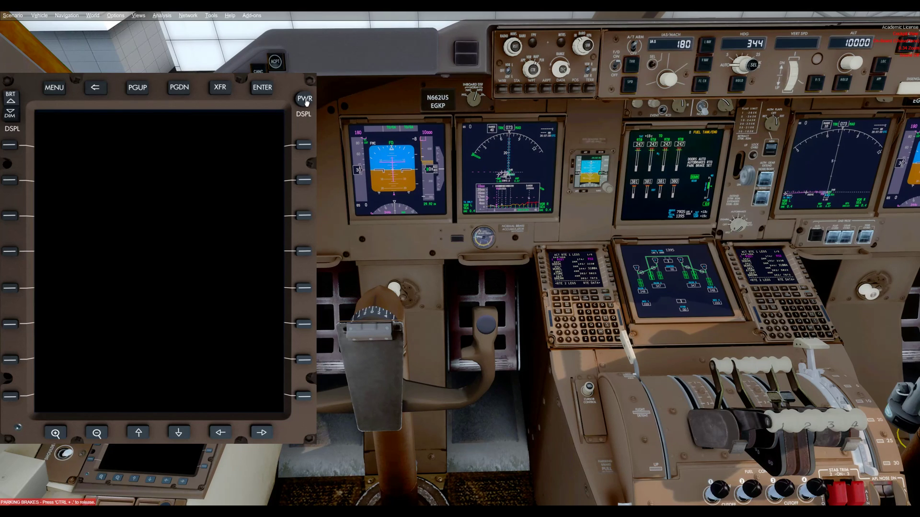
{"action": "left_click", "coordinate": [306, 99]}
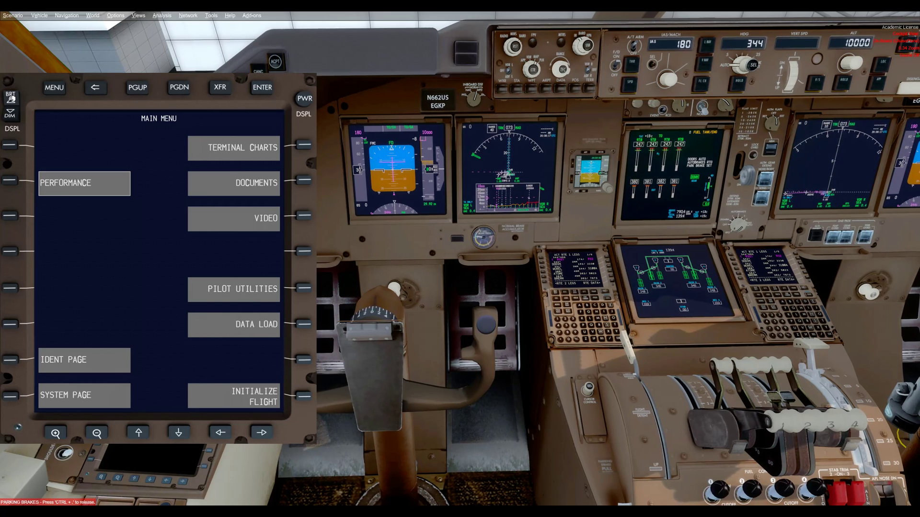
Check the EFB brightness level, step the main menu to INITIALIZE FLIGHT, then pick PERFORMANCE.
{"action": "left_click", "coordinate": [11, 98]}
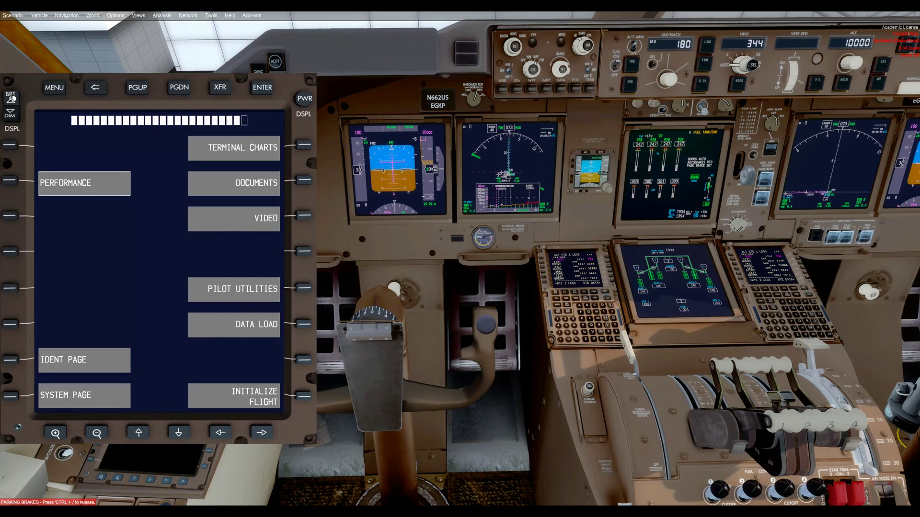
{"action": "scroll", "coordinate": [11, 99], "scroll_direction": "down", "scroll_amount": 13}
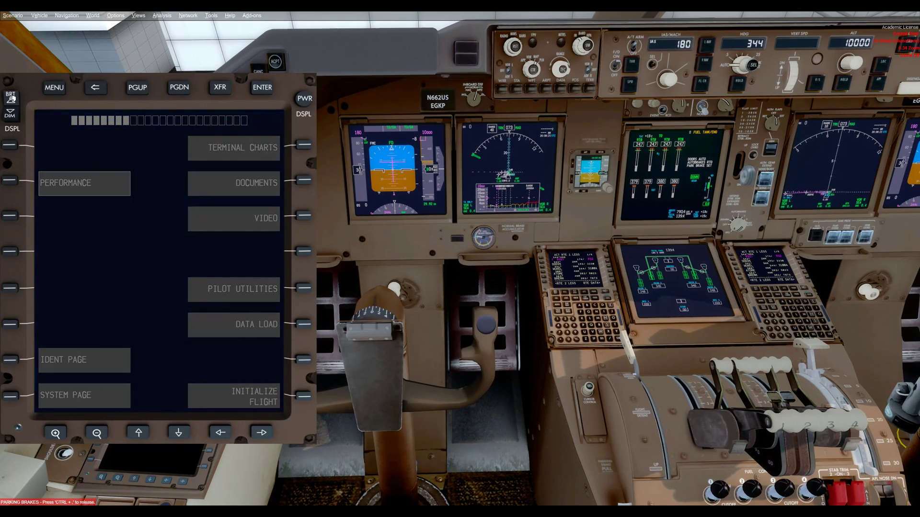
{"action": "scroll", "coordinate": [10, 113], "scroll_direction": "down", "scroll_amount": 4}
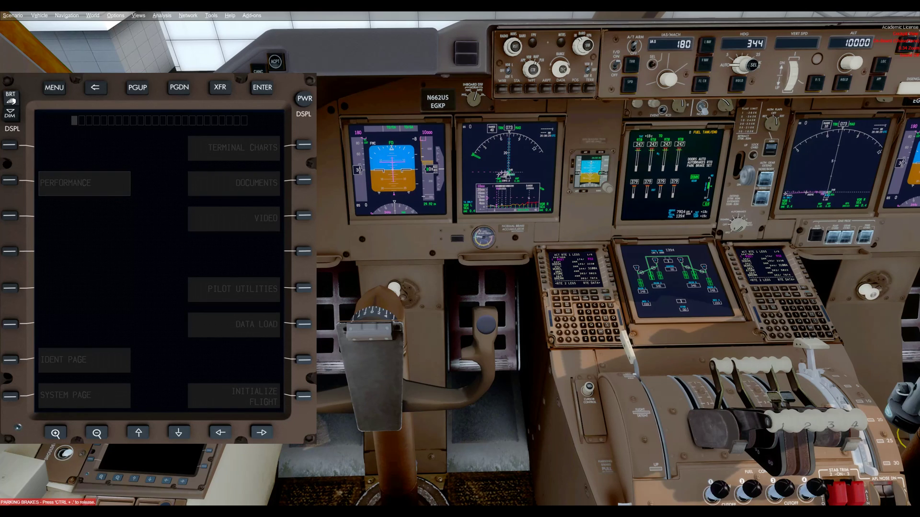
{"action": "scroll", "coordinate": [10, 101], "scroll_direction": "up", "scroll_amount": 10}
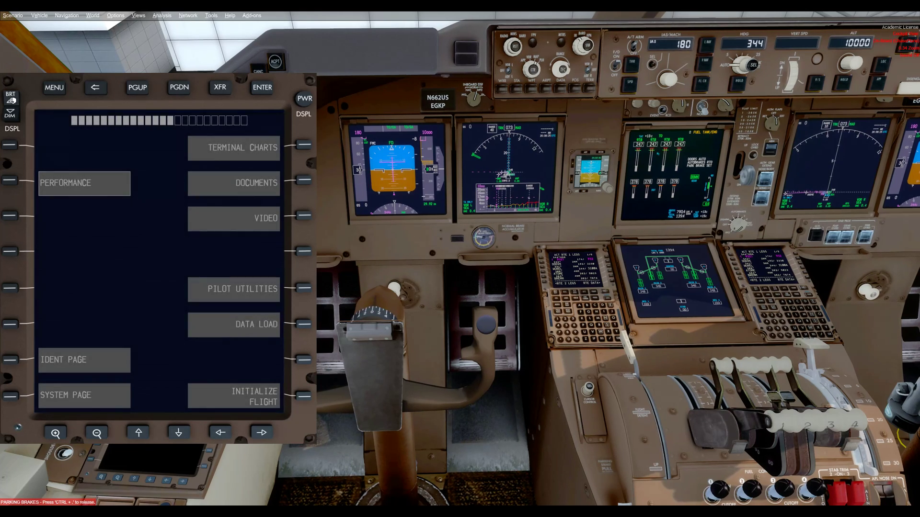
{"action": "scroll", "coordinate": [10, 113], "scroll_direction": "up", "scroll_amount": 11}
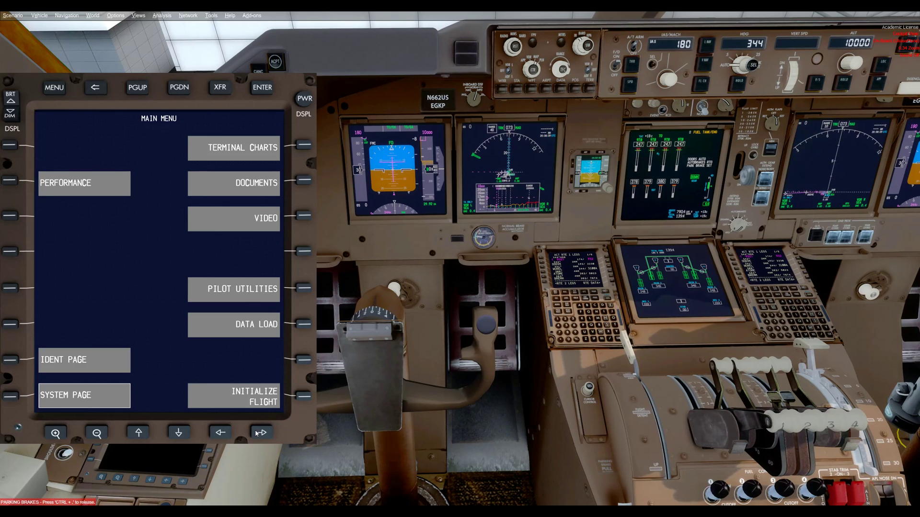
{"action": "left_click", "coordinate": [256, 433]}
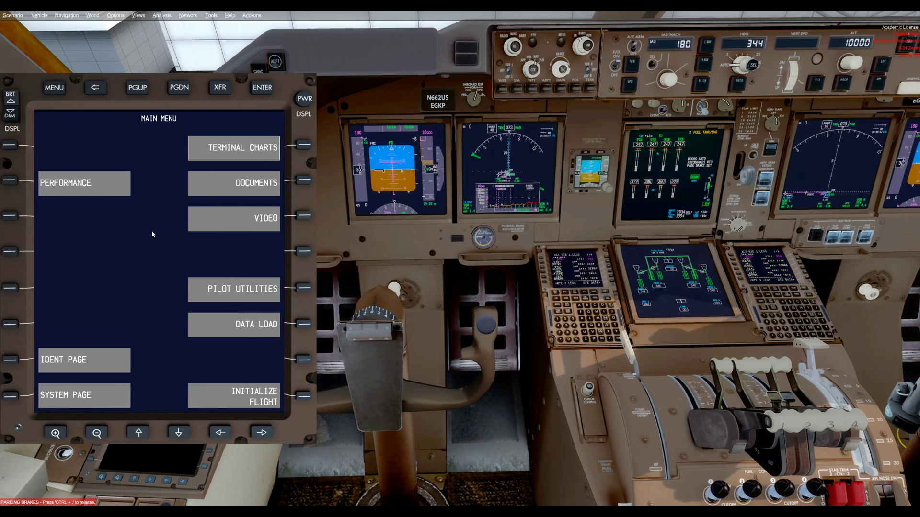
{"action": "left_click", "coordinate": [118, 194]}
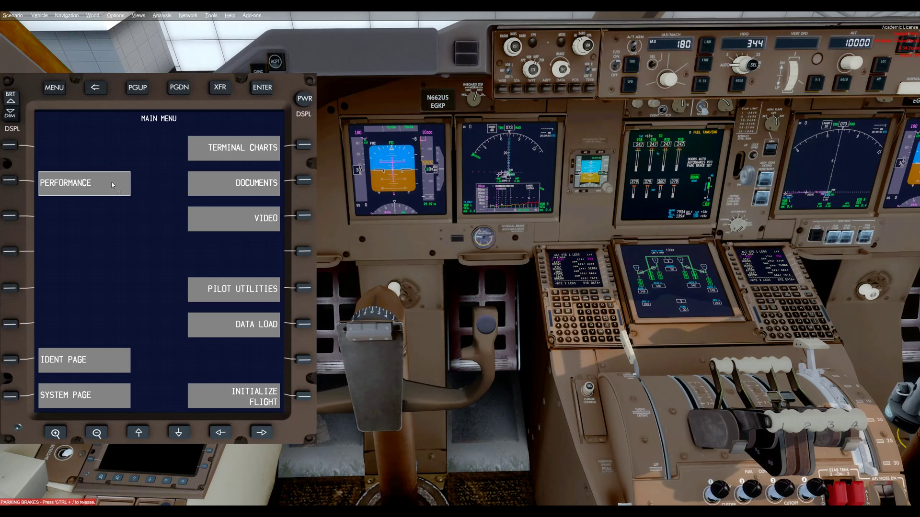
Load FMC data (KSEA 34R, 12 C, 790400) into the takeoff performance page and set runway condition DRY.
{"action": "left_click", "coordinate": [76, 190]}
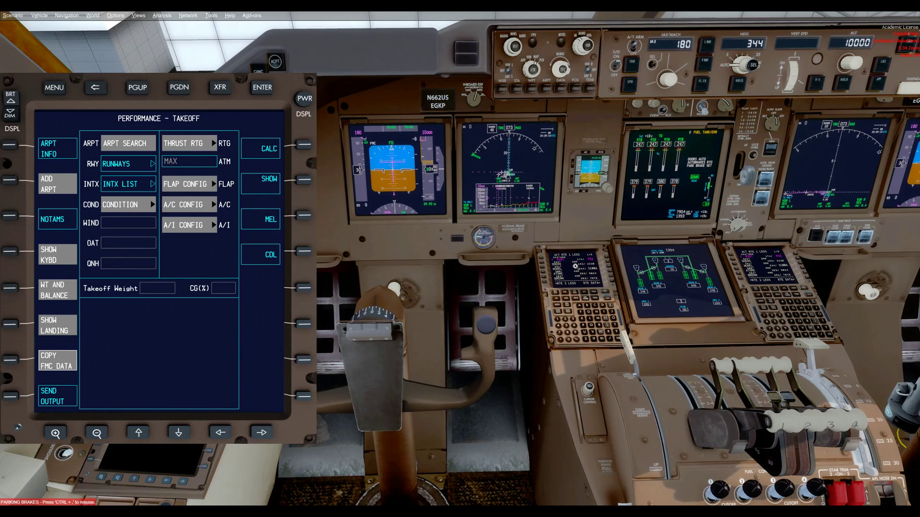
{"action": "left_click", "coordinate": [61, 362]}
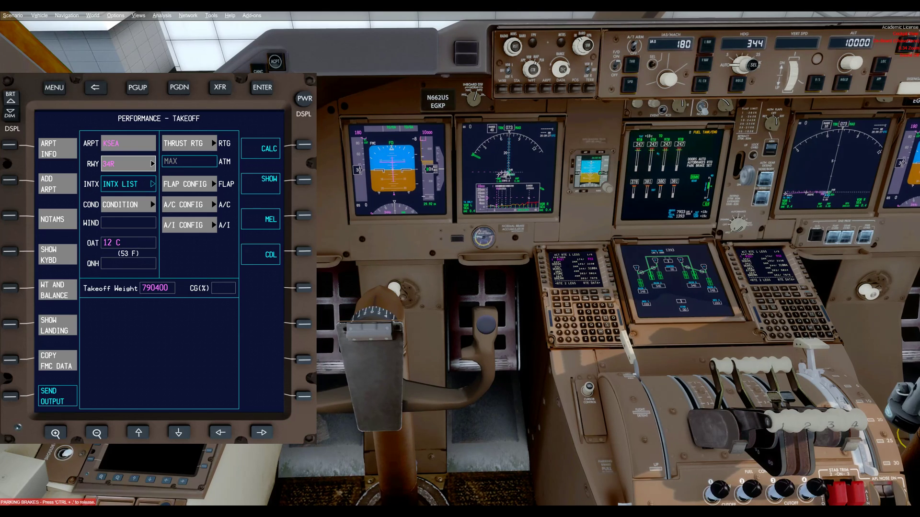
{"action": "left_click", "coordinate": [151, 205]}
{"action": "left_click", "coordinate": [169, 206]}
{"action": "left_click", "coordinate": [62, 252]}
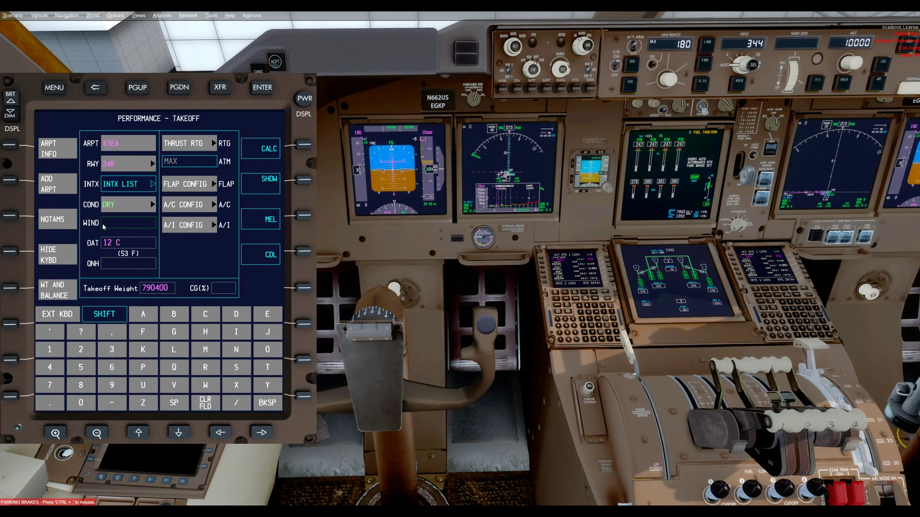
Enter calm wind 000/00 in the WIND field.
{"action": "left_click", "coordinate": [117, 224]}
{"action": "left_click", "coordinate": [81, 405]}
{"action": "left_click", "coordinate": [81, 405]}
{"action": "left_click", "coordinate": [81, 406]}
{"action": "left_click", "coordinate": [235, 403]}
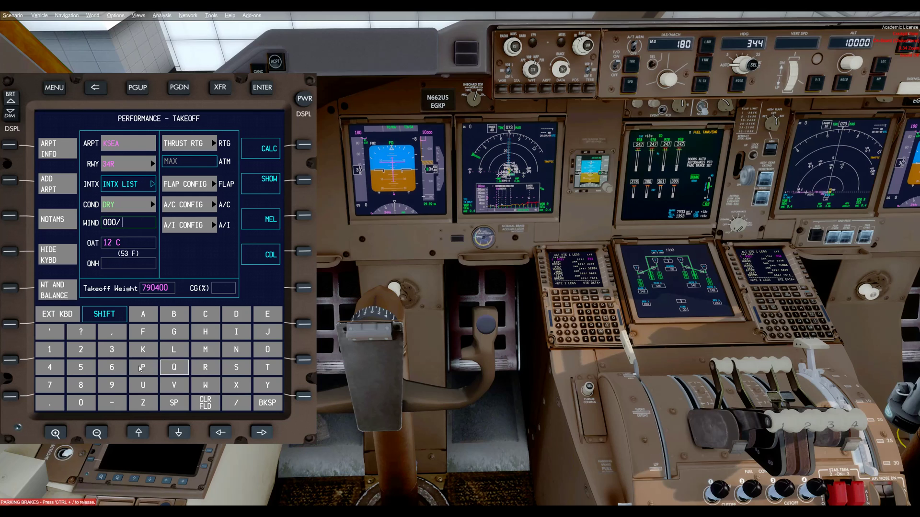
{"action": "left_click", "coordinate": [81, 403]}
{"action": "left_click", "coordinate": [80, 403]}
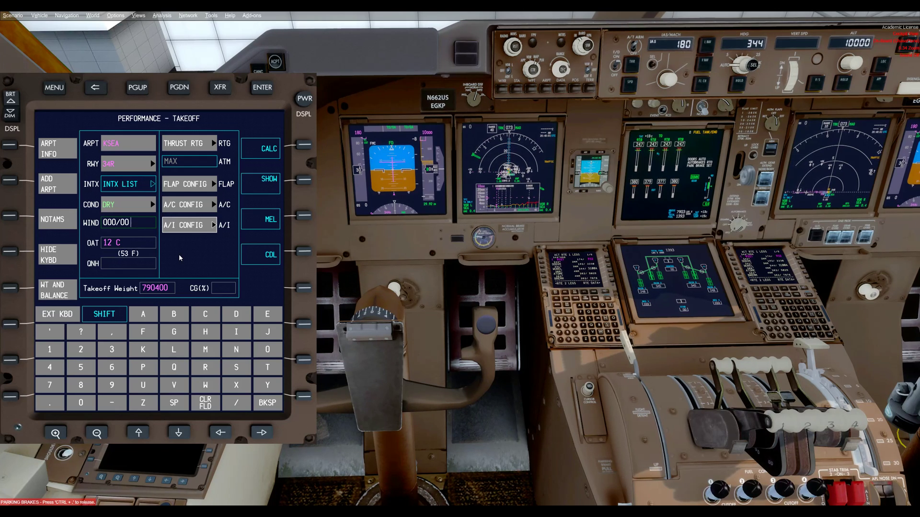
{"action": "key", "text": "Return"}
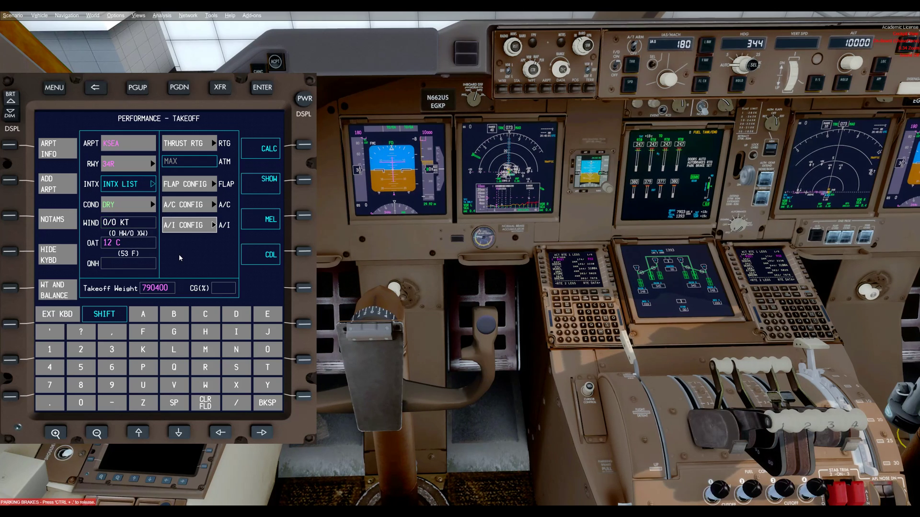
Enter QNH 30.05 inches of mercury.
{"action": "left_click", "coordinate": [143, 242]}
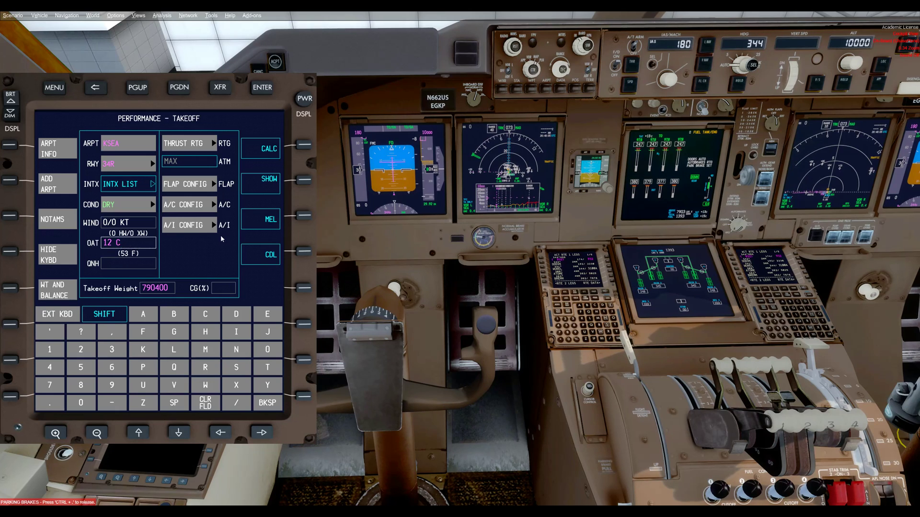
{"action": "left_click", "coordinate": [126, 263]}
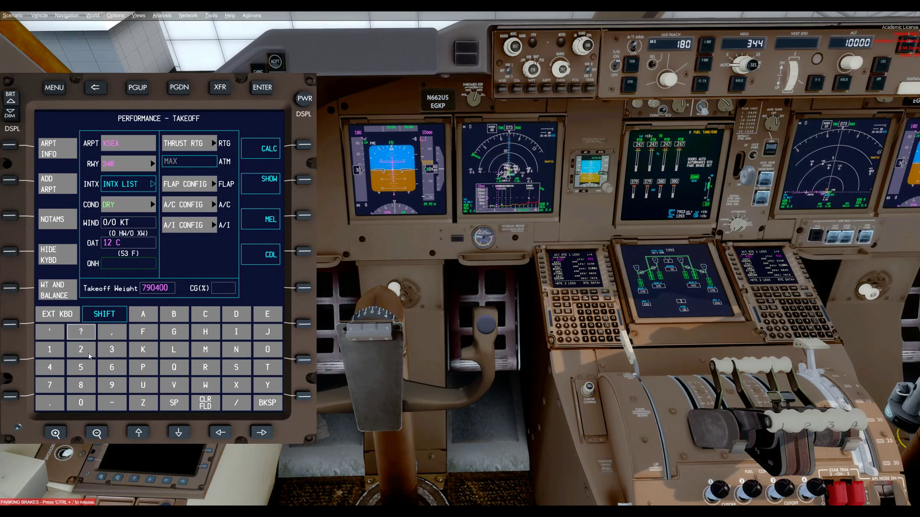
{"action": "left_click", "coordinate": [112, 350]}
{"action": "left_click", "coordinate": [80, 403]}
{"action": "left_click", "coordinate": [49, 402]}
{"action": "left_click", "coordinate": [81, 403]}
{"action": "left_click", "coordinate": [80, 368]}
{"action": "left_click", "coordinate": [190, 254]}
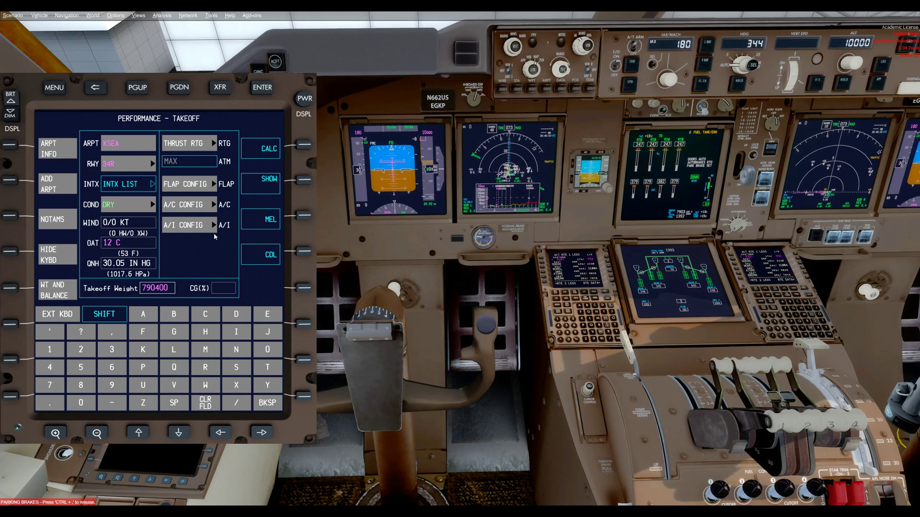
Set the takeoff thrust rating to TO and the flap configuration to FLAPS 20.
{"action": "left_click", "coordinate": [214, 144]}
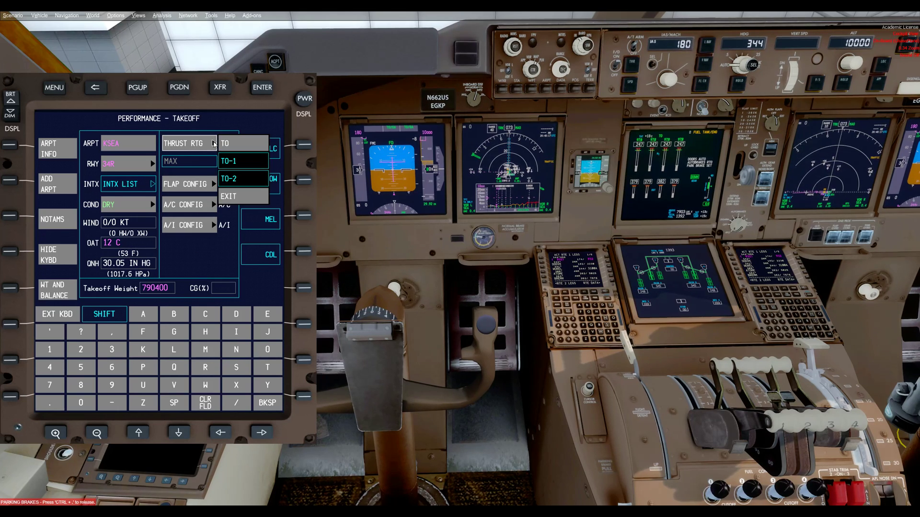
{"action": "left_click", "coordinate": [225, 144]}
{"action": "left_click", "coordinate": [211, 144]}
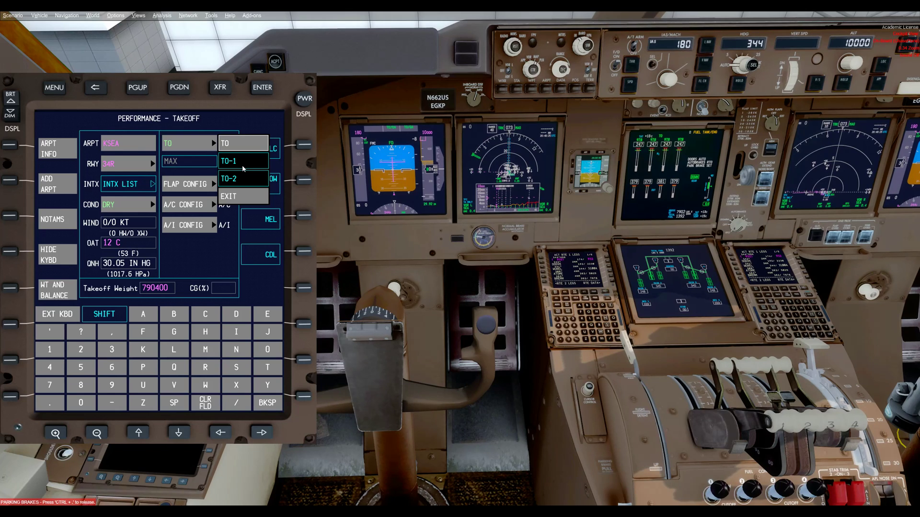
{"action": "left_click", "coordinate": [235, 148]}
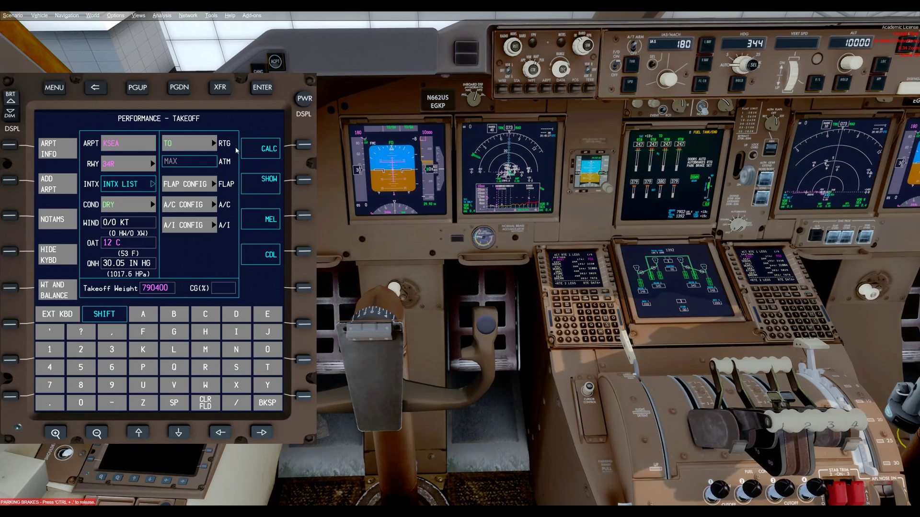
{"action": "left_click", "coordinate": [213, 183]}
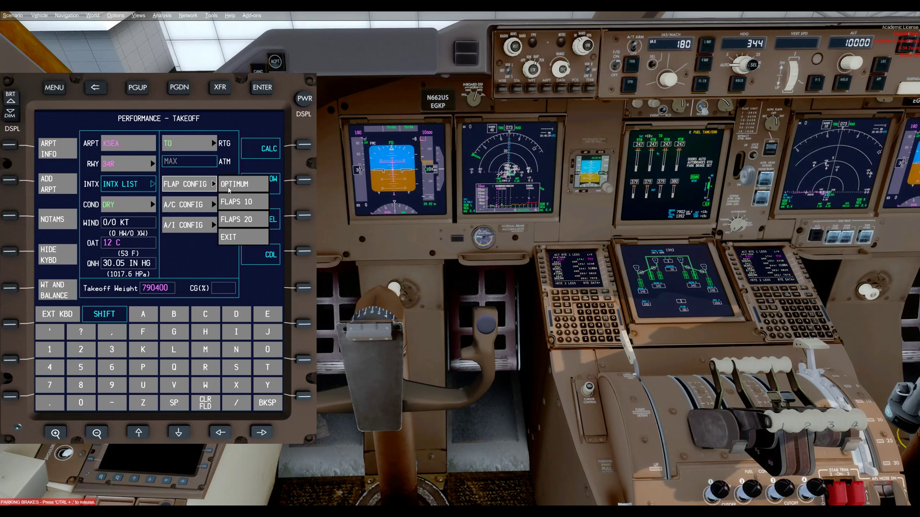
{"action": "left_click", "coordinate": [231, 219]}
Set A/C ON and A/I OFF, and enter a CG of 22%.
{"action": "left_click", "coordinate": [214, 205]}
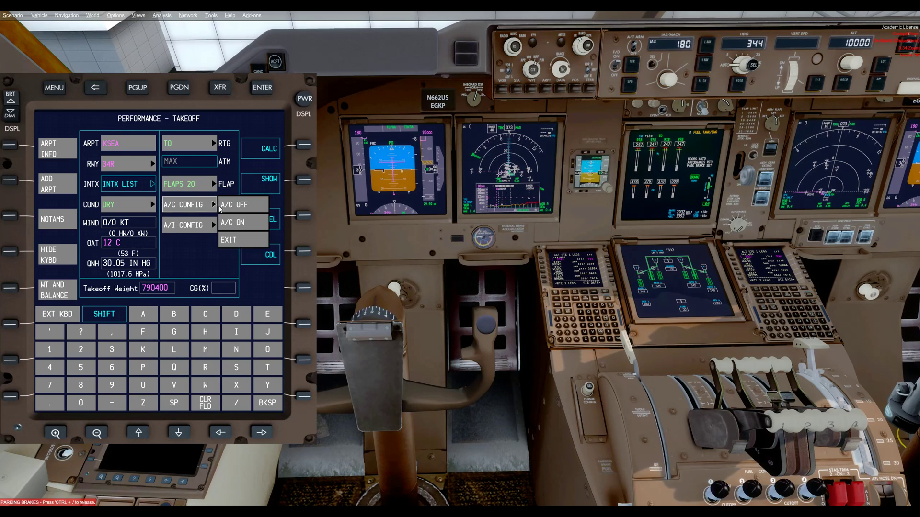
{"action": "left_click", "coordinate": [234, 223]}
{"action": "left_click", "coordinate": [215, 225]}
{"action": "left_click", "coordinate": [233, 226]}
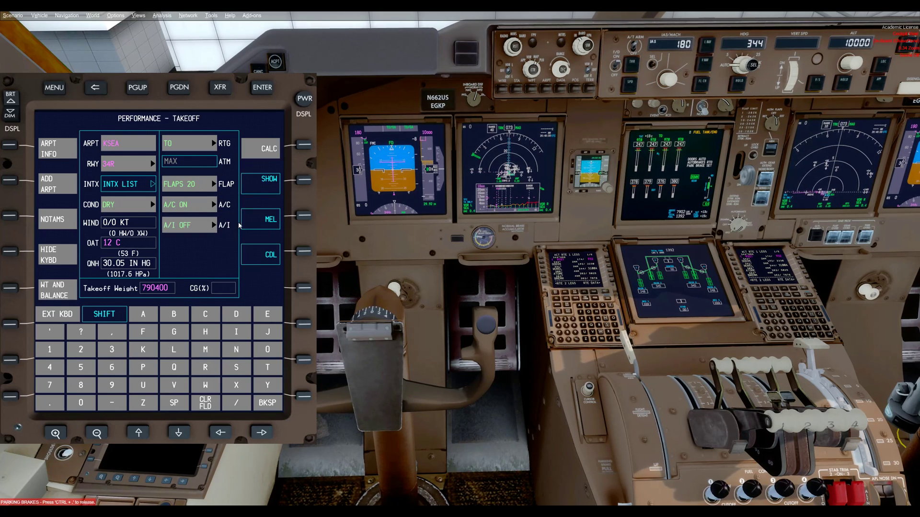
{"action": "left_click", "coordinate": [270, 148]}
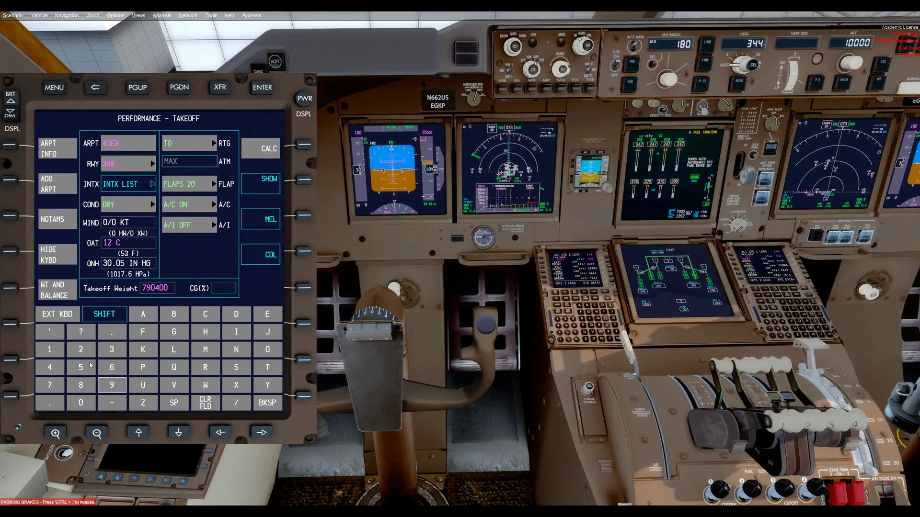
{"action": "left_click", "coordinate": [81, 349]}
{"action": "left_click", "coordinate": [80, 350]}
Calculate takeoff performance: trim 6.2, V1 137, VR 147, V2 164 KT, 97.6 thrust.
{"action": "left_click", "coordinate": [267, 150]}
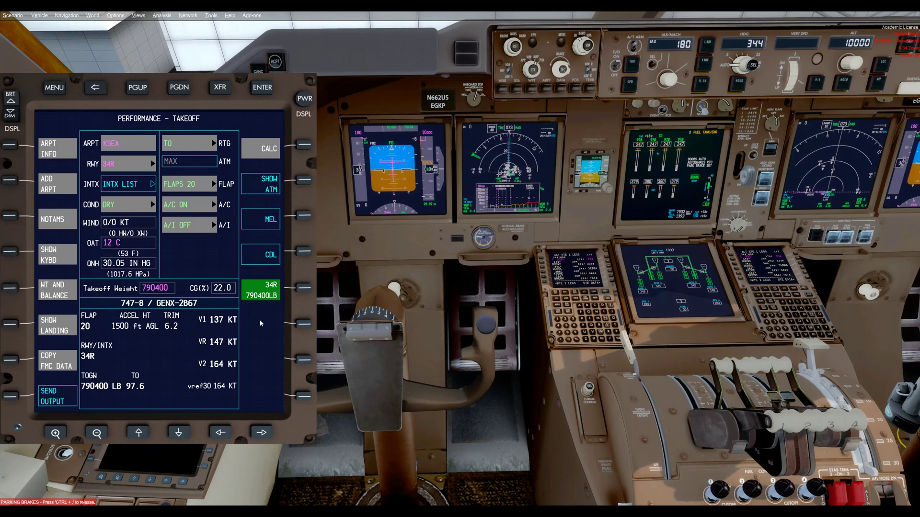
{"action": "left_click", "coordinate": [53, 185]}
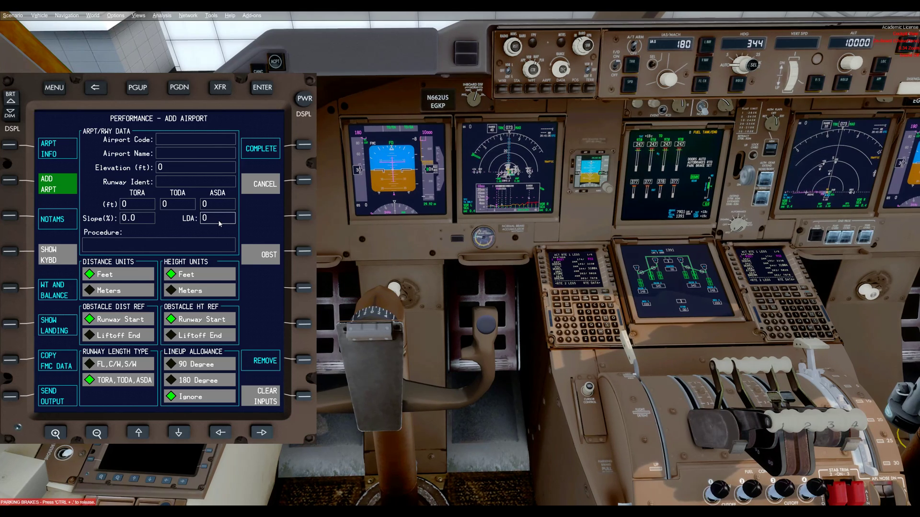
{"action": "left_click", "coordinate": [205, 206]}
{"action": "left_click", "coordinate": [95, 89]}
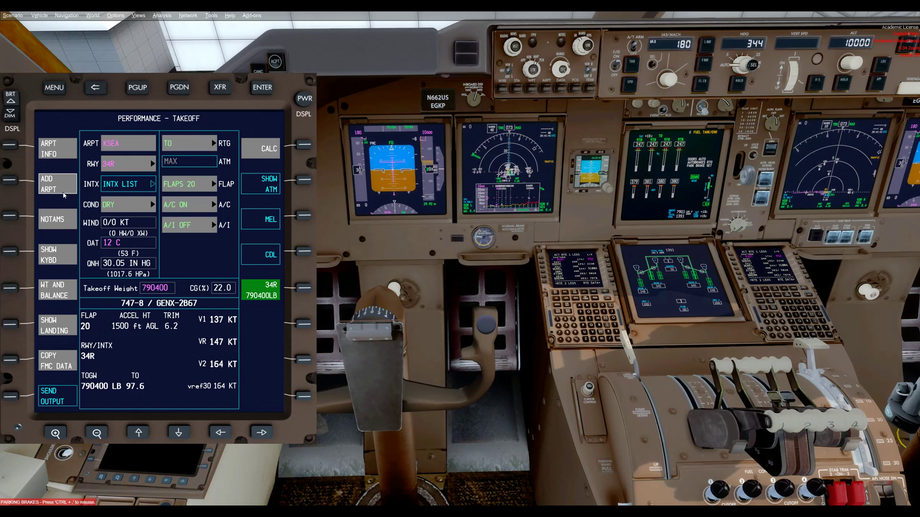
{"action": "left_click", "coordinate": [60, 224]}
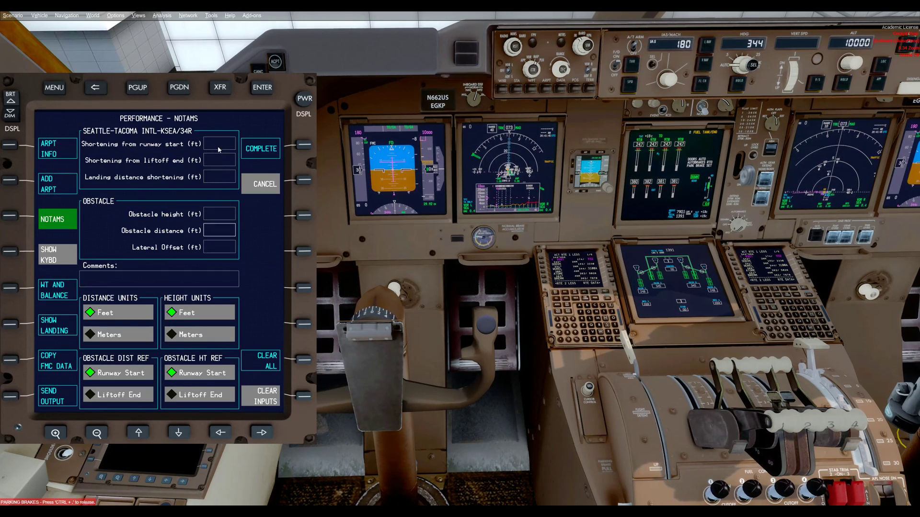
{"action": "left_click", "coordinate": [95, 89]}
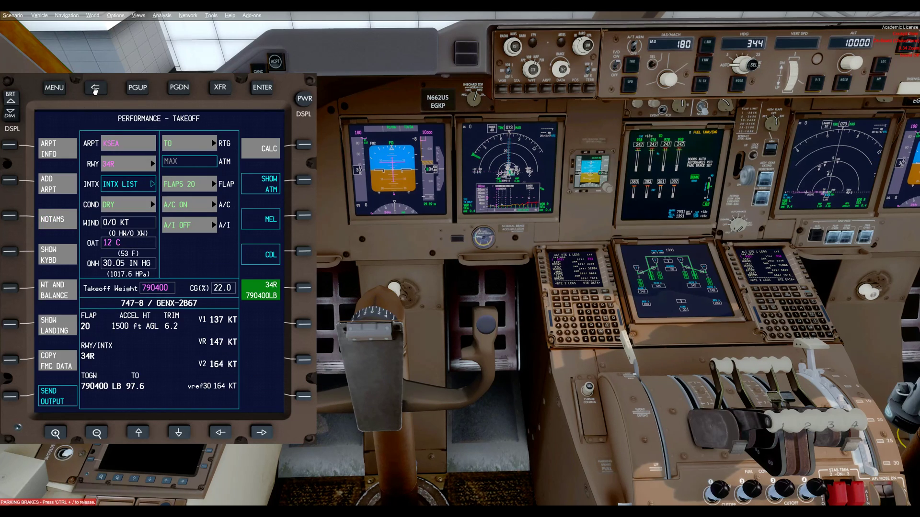
On WT AND BAL, import payload and fuel from the aircraft: ZFW 651000, takeoff weight 790073.
{"action": "left_click", "coordinate": [51, 260]}
{"action": "left_click", "coordinate": [52, 259]}
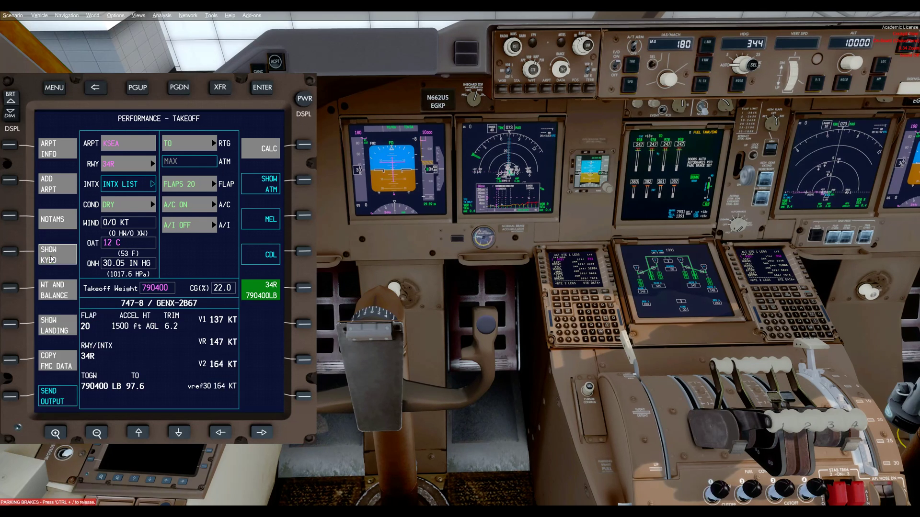
{"action": "left_click", "coordinate": [59, 298]}
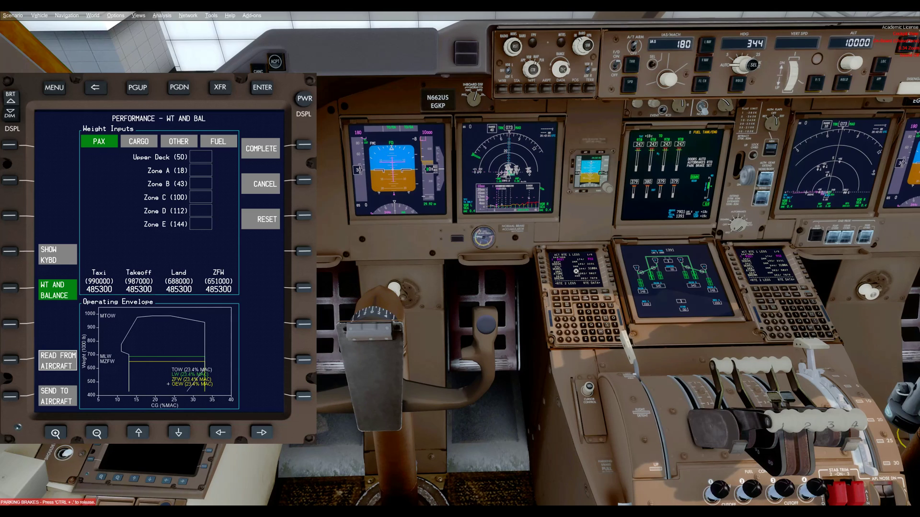
{"action": "left_click", "coordinate": [54, 363]}
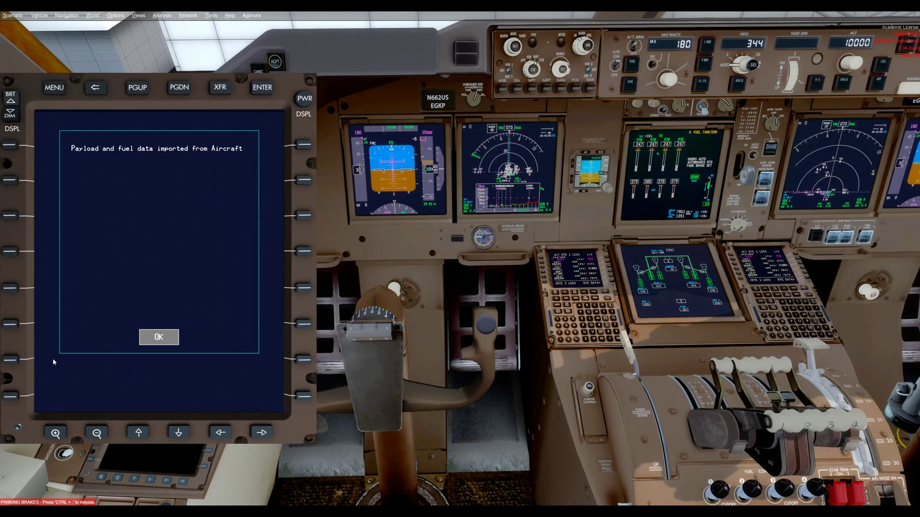
{"action": "left_click", "coordinate": [161, 338]}
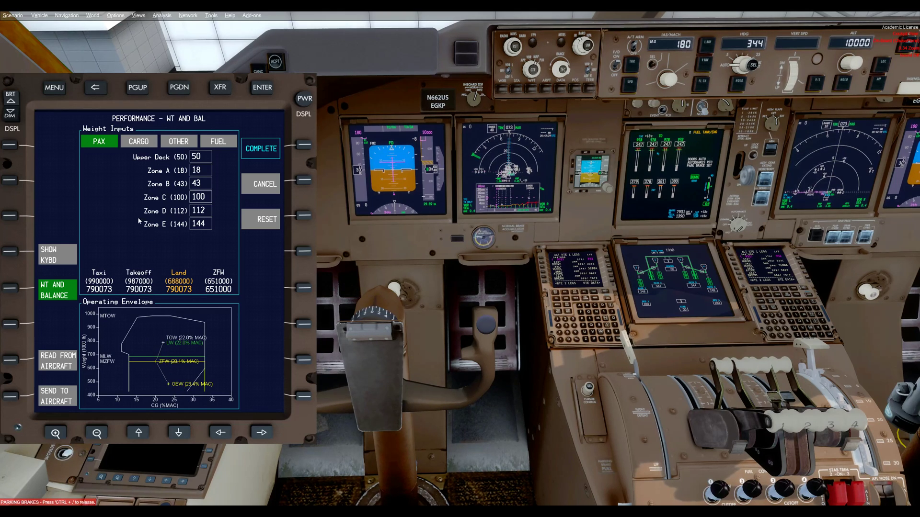
Go from the main menu through takeoff performance to the landing performance page.
{"action": "left_click", "coordinate": [54, 91]}
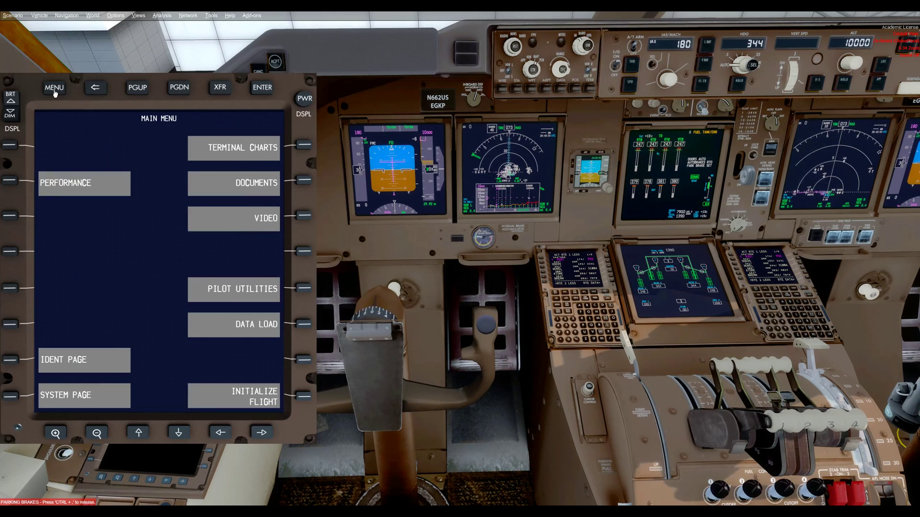
{"action": "left_click", "coordinate": [68, 187]}
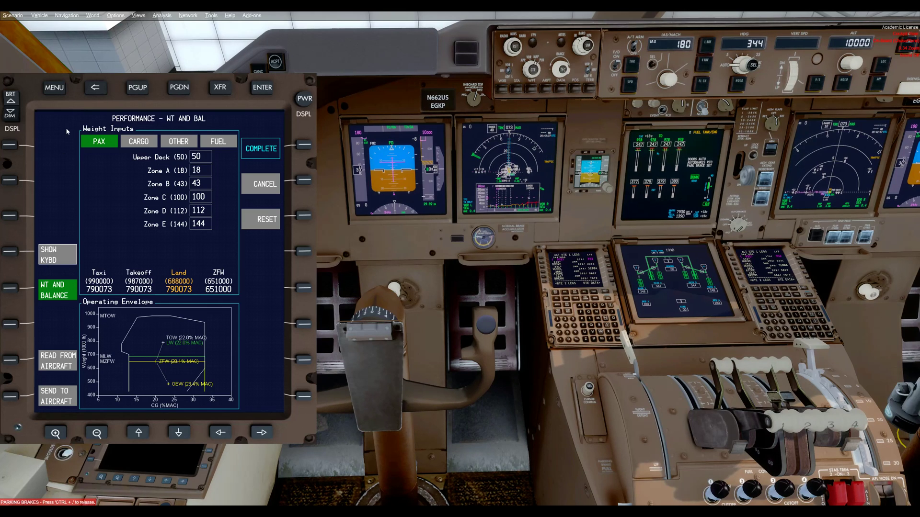
{"action": "left_click", "coordinate": [95, 88]}
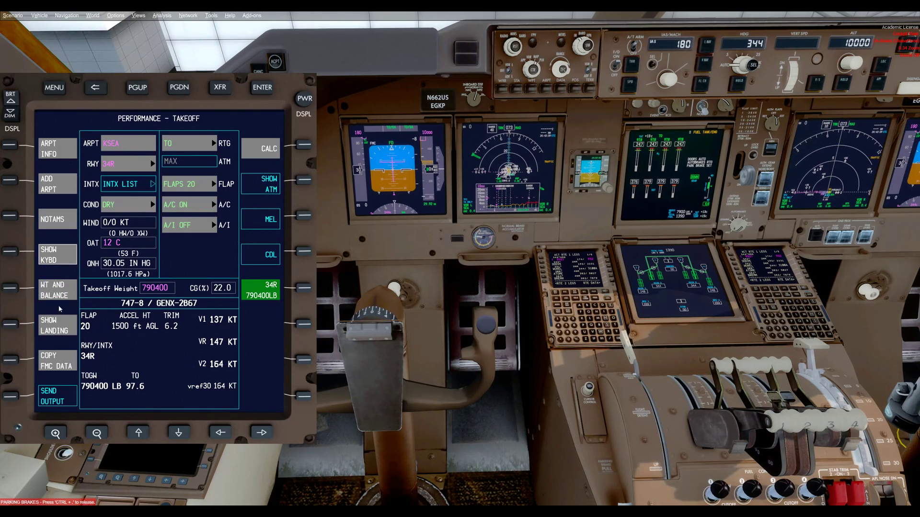
{"action": "left_click", "coordinate": [55, 329]}
Search for and set PANC as the landing airport.
{"action": "left_click", "coordinate": [127, 145]}
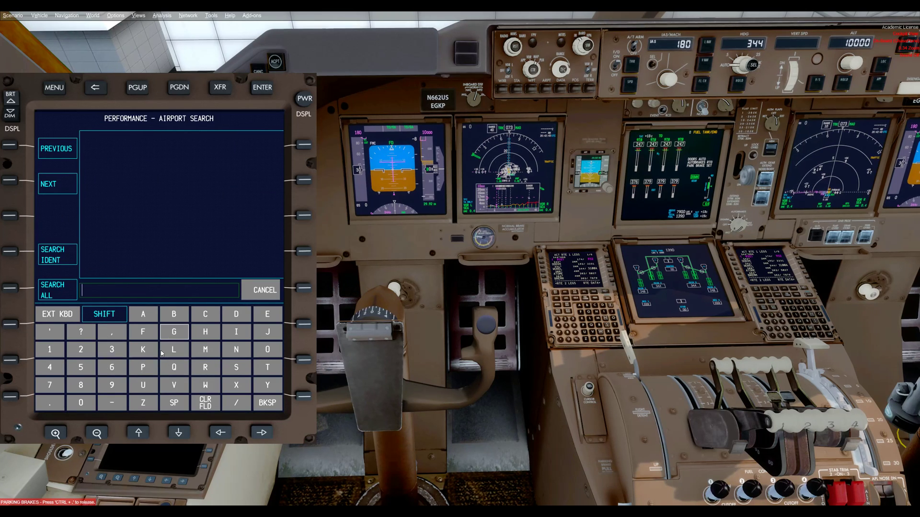
{"action": "left_click", "coordinate": [142, 367]}
{"action": "left_click", "coordinate": [143, 314]}
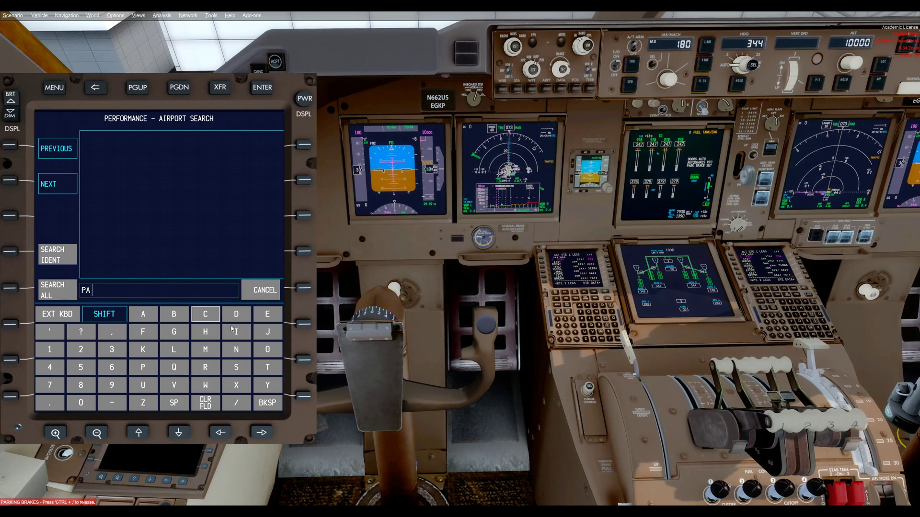
{"action": "left_click", "coordinate": [236, 353]}
{"action": "left_click", "coordinate": [207, 316]}
{"action": "left_click", "coordinate": [71, 259]}
Select runway 07R with DRY condition and enter wind 320/5 KT.
{"action": "left_click", "coordinate": [136, 165]}
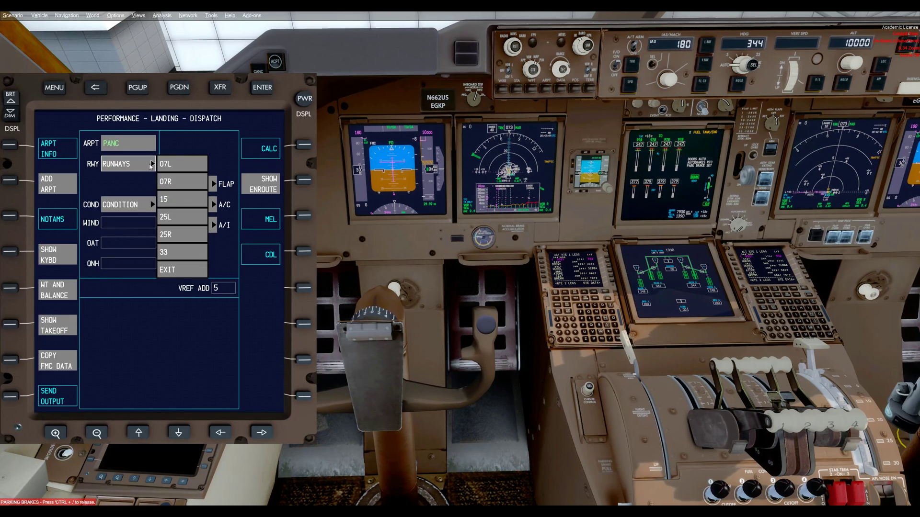
{"action": "left_click", "coordinate": [170, 182]}
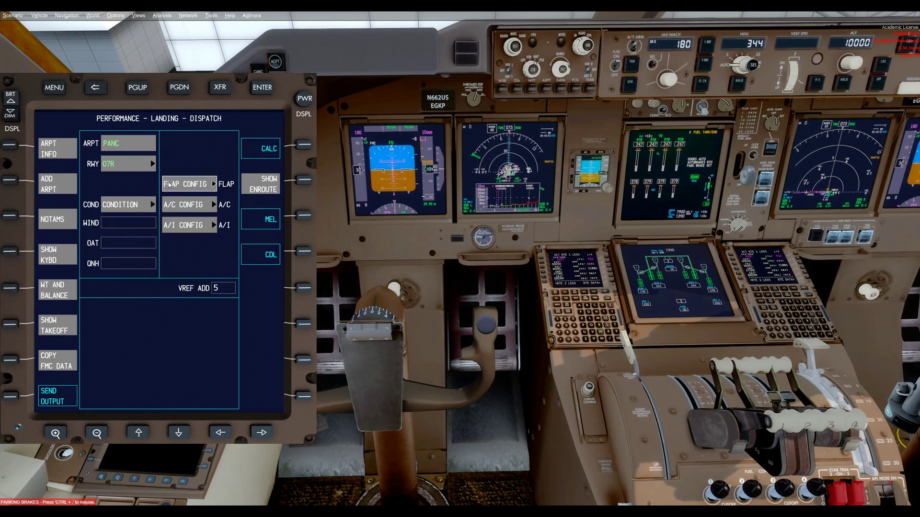
{"action": "left_click", "coordinate": [151, 204]}
{"action": "left_click", "coordinate": [184, 204]}
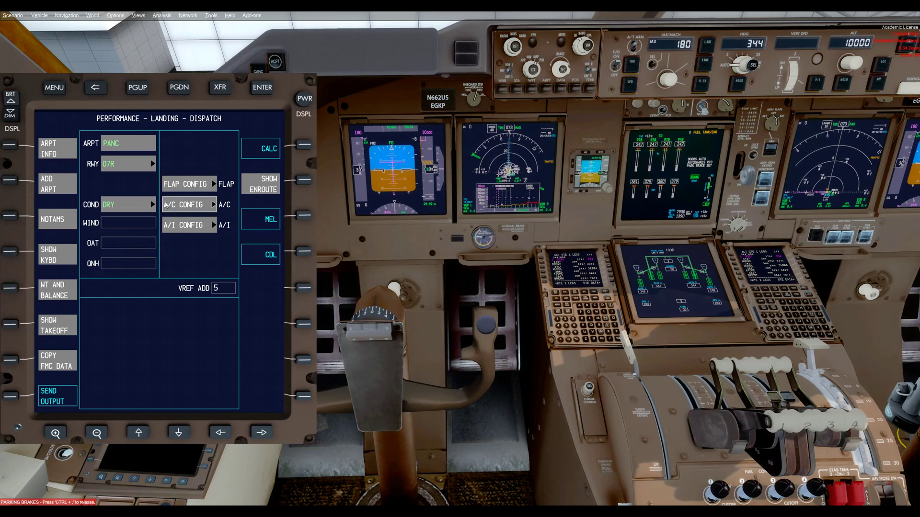
{"action": "left_click", "coordinate": [131, 224]}
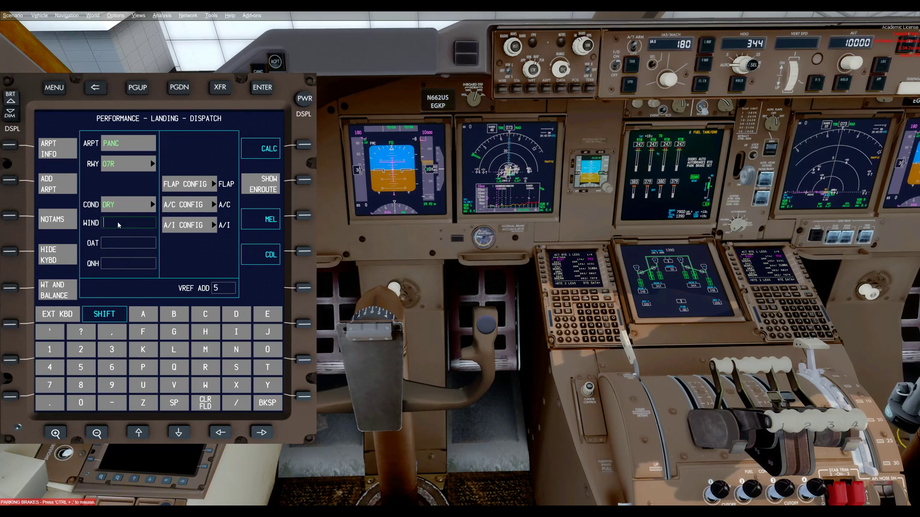
{"action": "left_click", "coordinate": [111, 349]}
{"action": "left_click", "coordinate": [81, 349]}
{"action": "left_click", "coordinate": [81, 402]}
{"action": "left_click", "coordinate": [236, 403]}
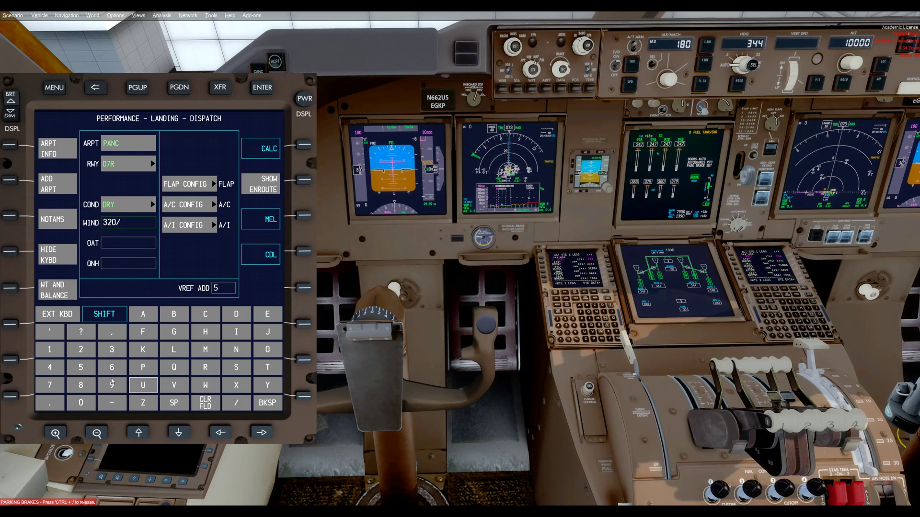
{"action": "left_click", "coordinate": [80, 367]}
{"action": "left_click", "coordinate": [142, 247]}
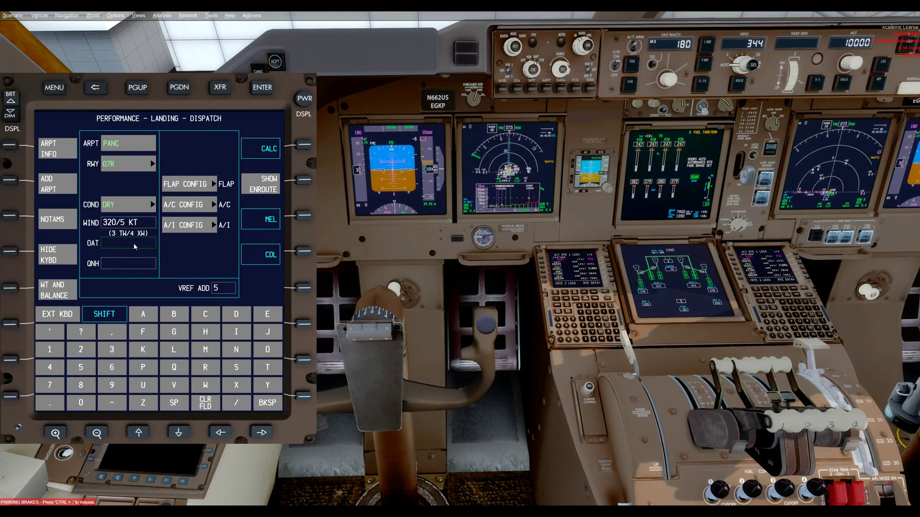
Enter OAT 9 C and QNH 30.00 IN HG.
{"action": "left_click", "coordinate": [111, 385]}
{"action": "left_click", "coordinate": [205, 314]}
{"action": "left_click", "coordinate": [196, 259]}
{"action": "left_click", "coordinate": [144, 263]}
{"action": "left_click", "coordinate": [112, 349]}
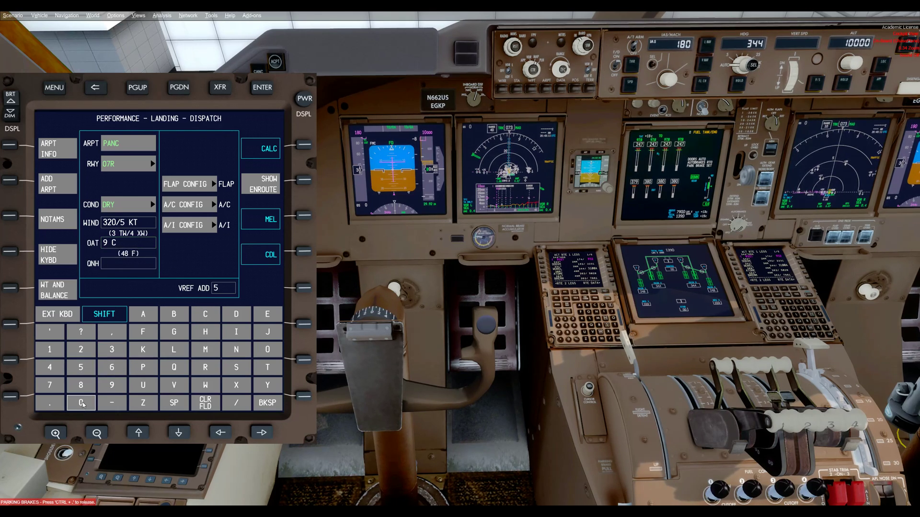
{"action": "left_click", "coordinate": [80, 402]}
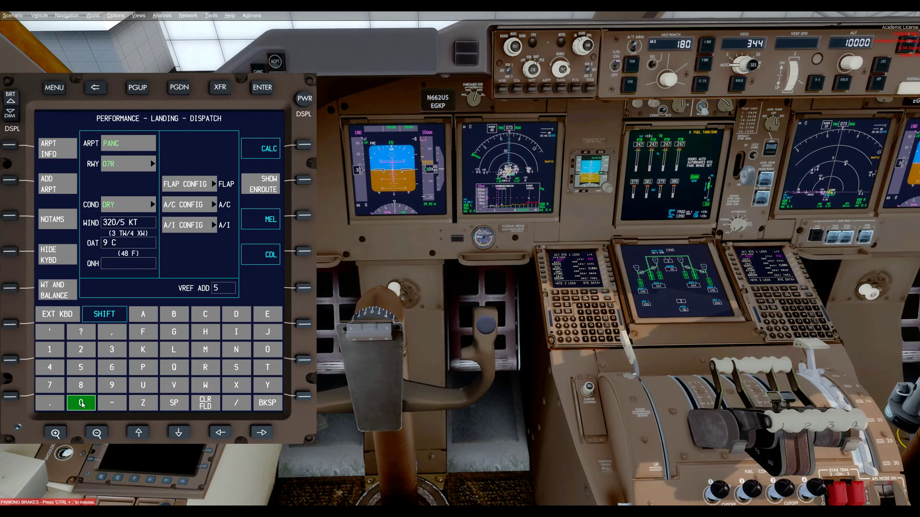
{"action": "left_click", "coordinate": [132, 264]}
{"action": "left_click", "coordinate": [111, 349]}
{"action": "left_click", "coordinate": [81, 402]}
{"action": "left_click", "coordinate": [49, 402]}
{"action": "left_click", "coordinate": [81, 402]}
{"action": "left_click", "coordinate": [84, 405]}
{"action": "left_click", "coordinate": [194, 252]}
Choose FLAPS 30, A/C ON and A/I OFF for landing.
{"action": "left_click", "coordinate": [217, 186]}
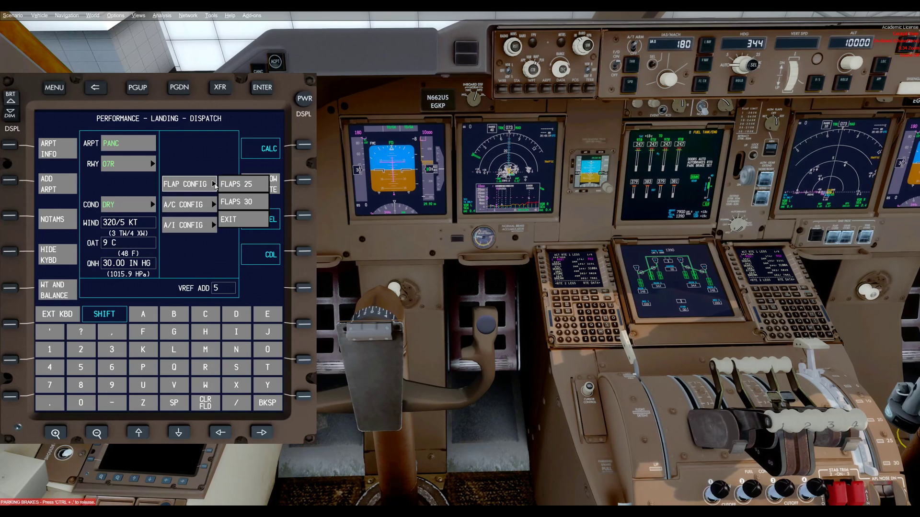
{"action": "left_click", "coordinate": [232, 203]}
{"action": "left_click", "coordinate": [221, 206]}
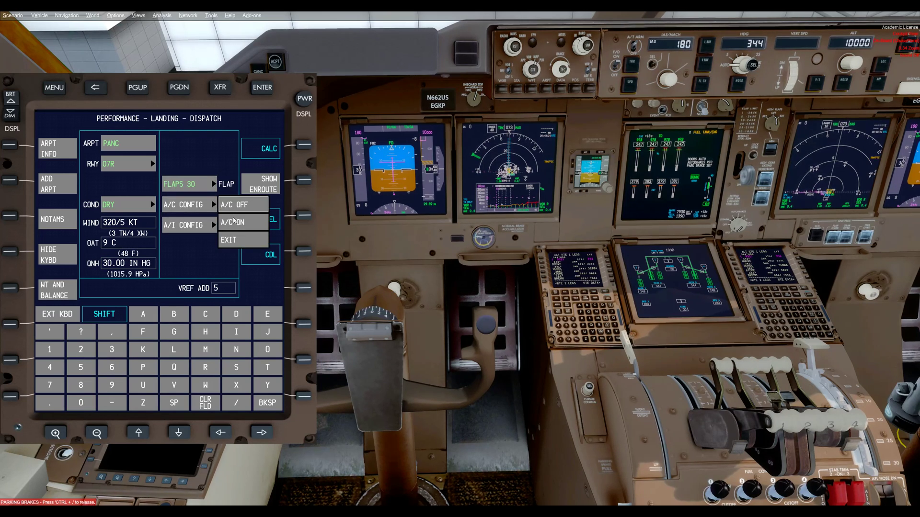
{"action": "left_click", "coordinate": [235, 223]}
{"action": "left_click", "coordinate": [212, 225]}
{"action": "left_click", "coordinate": [232, 226]}
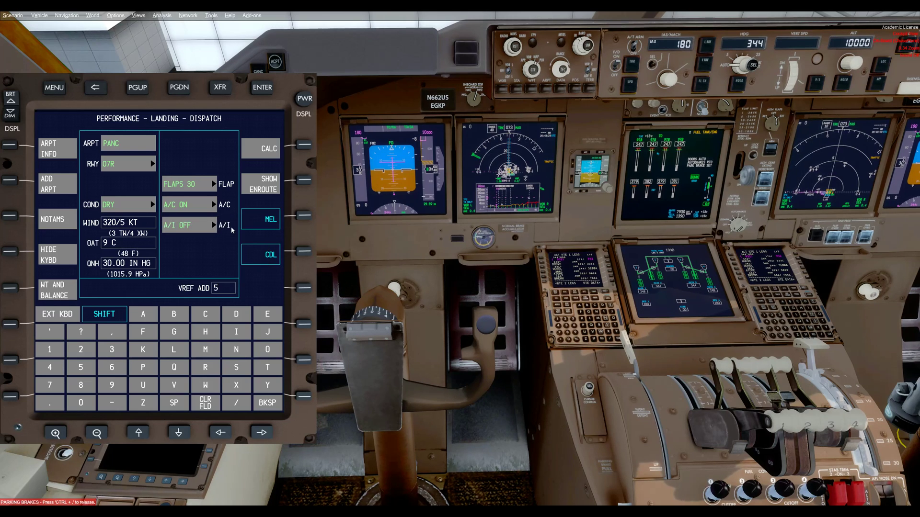
Calculate PANC 07R dispatch landing data: 729069 LB quick turnaround weight, 49-minute turnaround.
{"action": "left_click", "coordinate": [261, 154]}
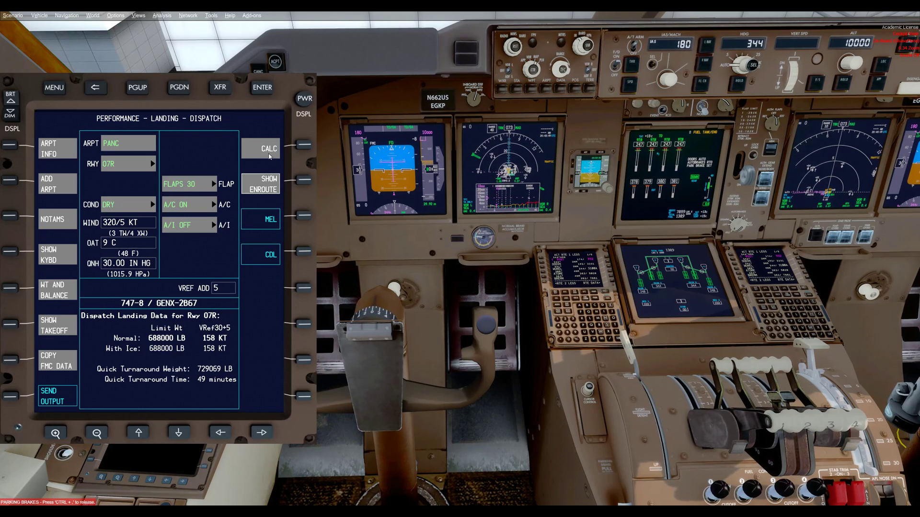
Open enroute landing performance and set the reverser configuration to ALL OP.
{"action": "left_click", "coordinate": [267, 187]}
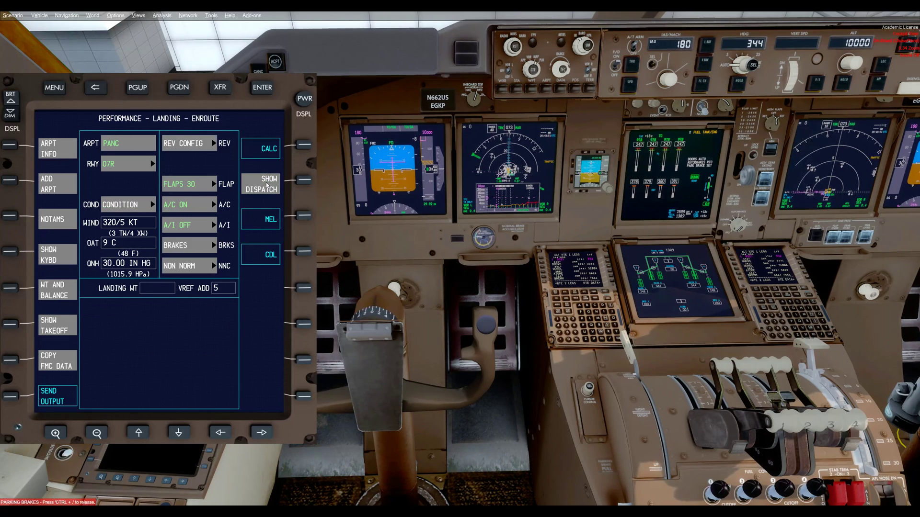
{"action": "left_click", "coordinate": [214, 144]}
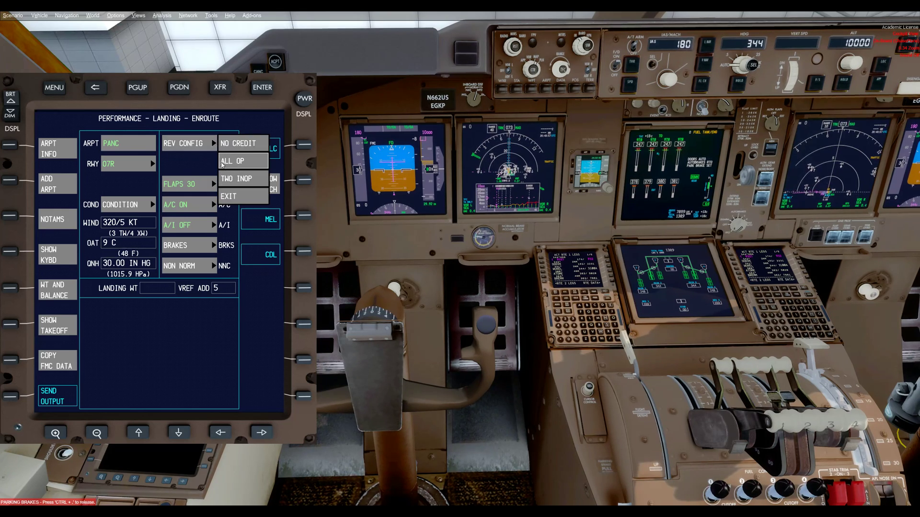
{"action": "left_click", "coordinate": [238, 162]}
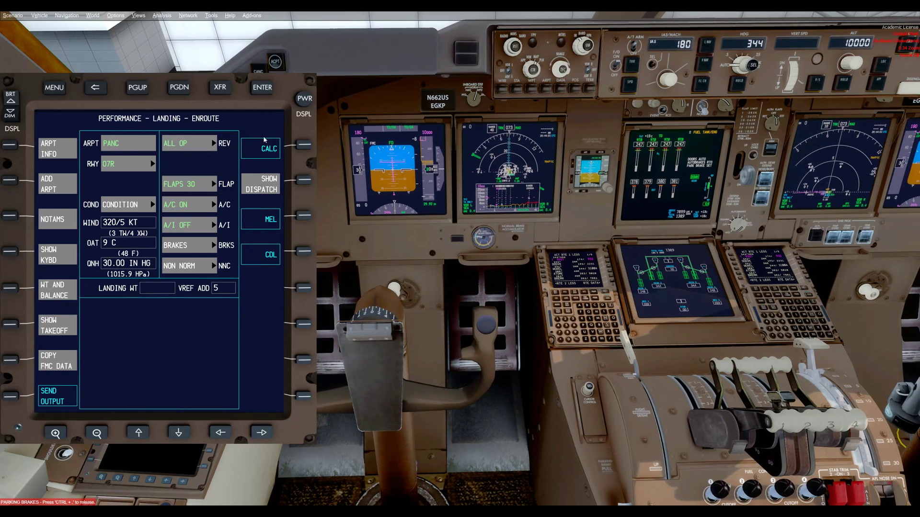
Page through the three non-normal configuration pages, then back out to the main menu.
{"action": "left_click", "coordinate": [214, 271]}
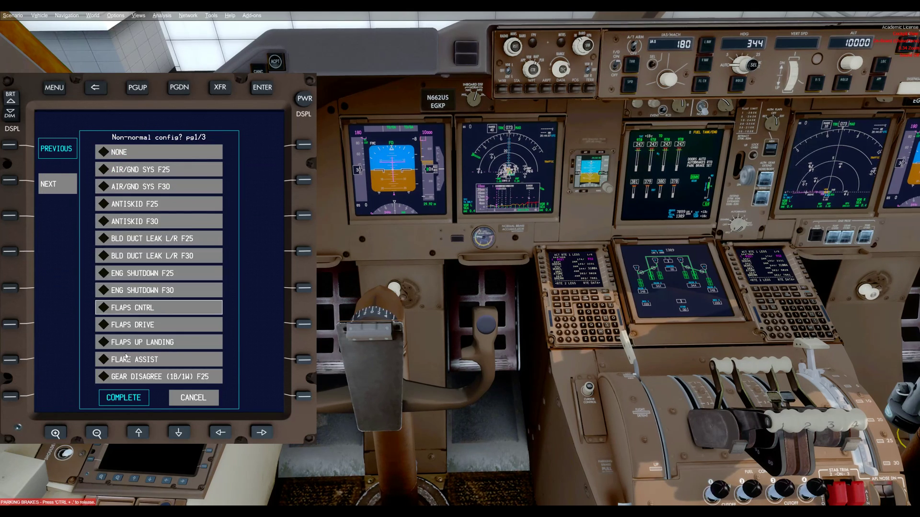
{"action": "left_click", "coordinate": [66, 192]}
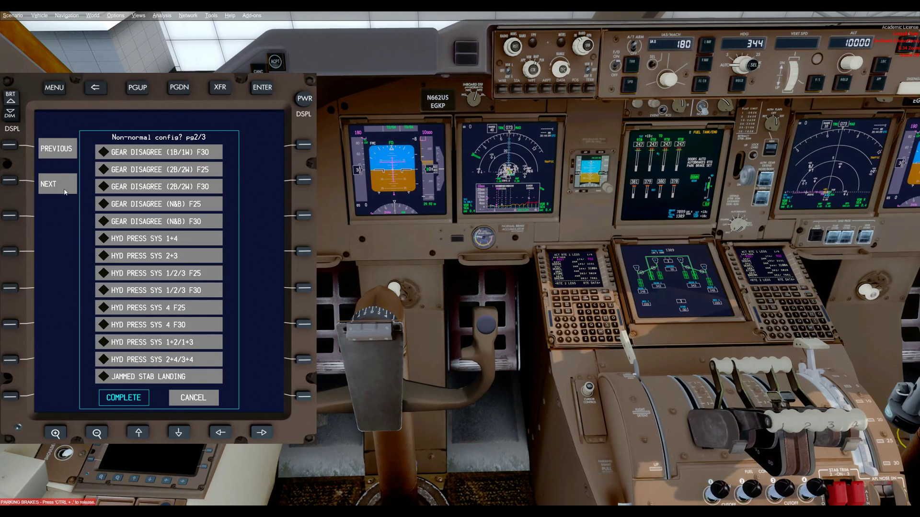
{"action": "left_click", "coordinate": [65, 192]}
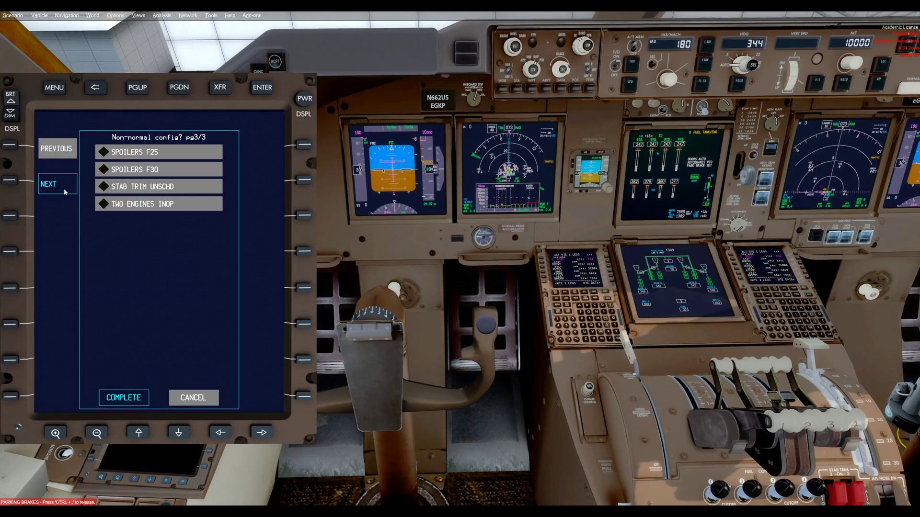
{"action": "left_click", "coordinate": [95, 88]}
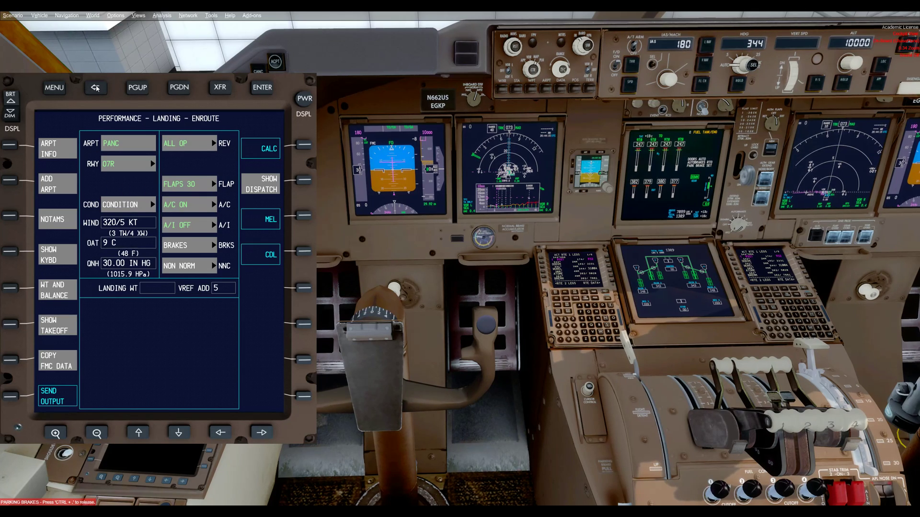
{"action": "left_click", "coordinate": [96, 88]}
{"action": "left_click", "coordinate": [57, 90]}
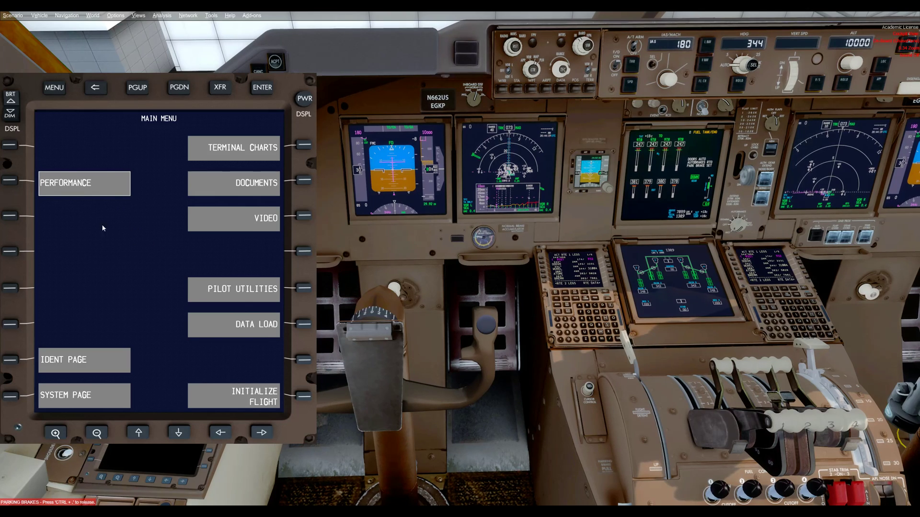
Initialize the flight and confirm tail N662US on the IDENT page.
{"action": "left_click", "coordinate": [92, 361]}
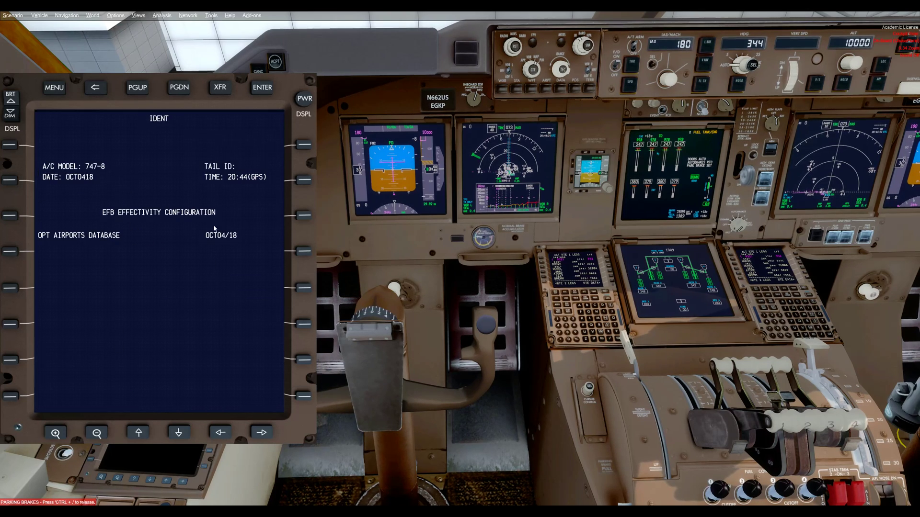
{"action": "left_click", "coordinate": [57, 91]}
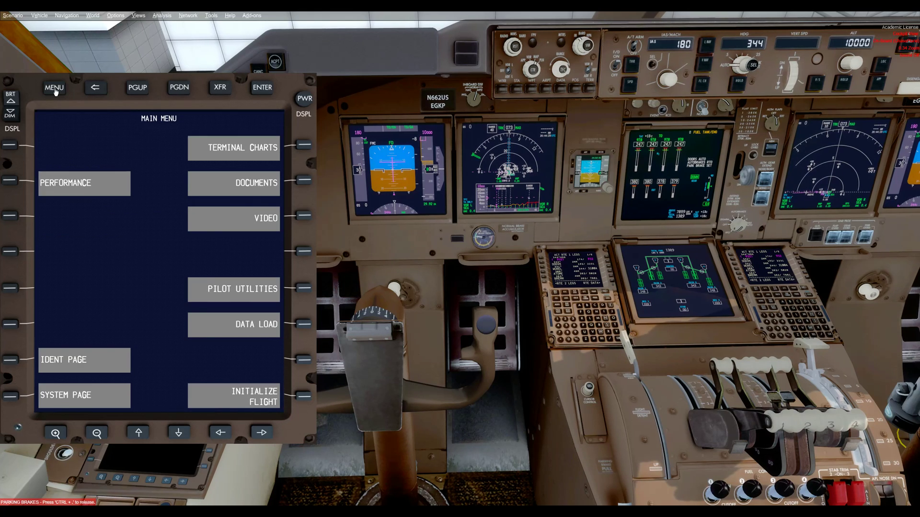
{"action": "left_click", "coordinate": [257, 398]}
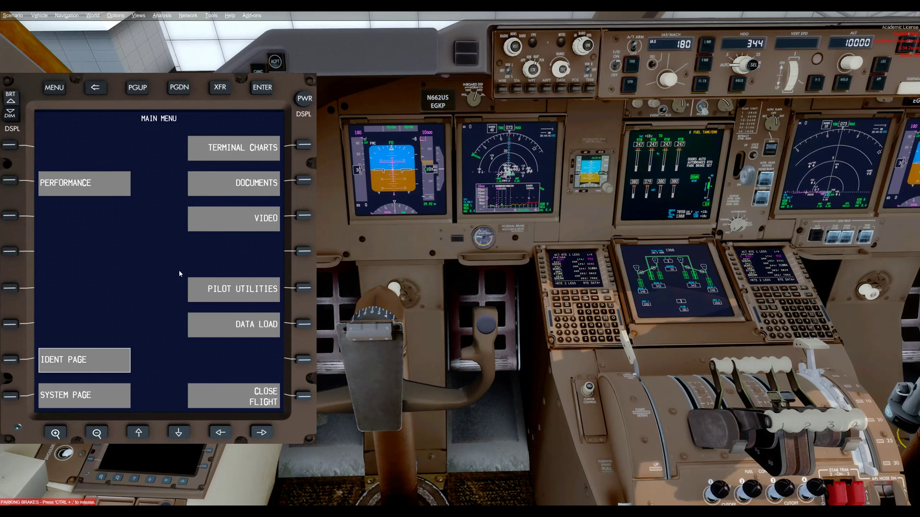
{"action": "left_click", "coordinate": [88, 357]}
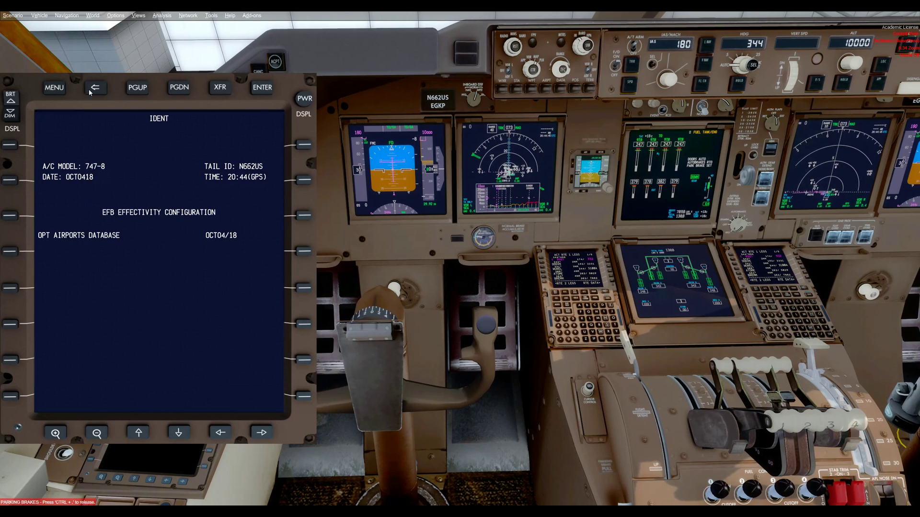
{"action": "left_click", "coordinate": [56, 89]}
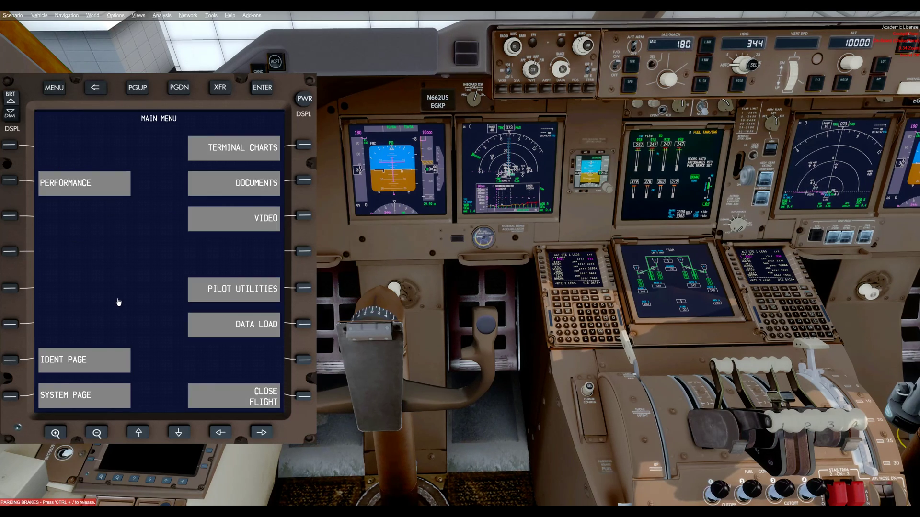
Review the airports database settings (7000 ft minimum runway, 3092 airports) under EFB maintenance.
{"action": "left_click", "coordinate": [96, 395]}
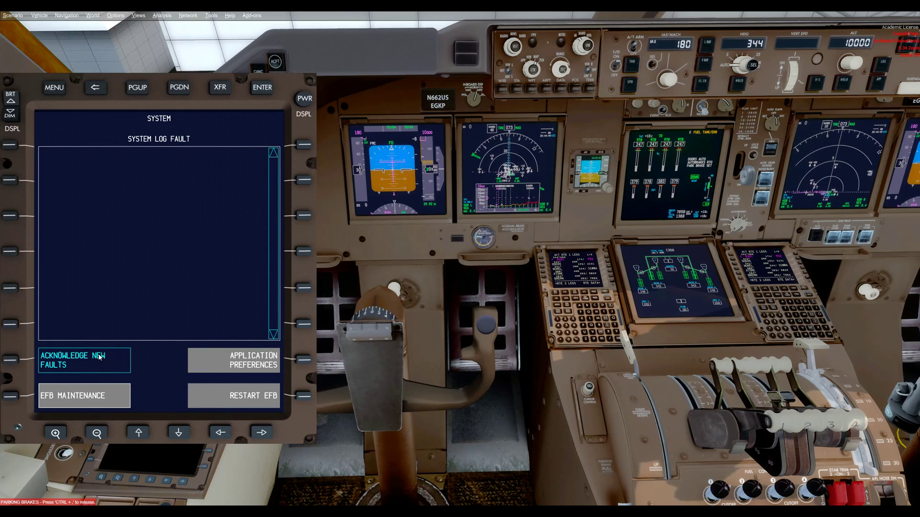
{"action": "left_click", "coordinate": [80, 397]}
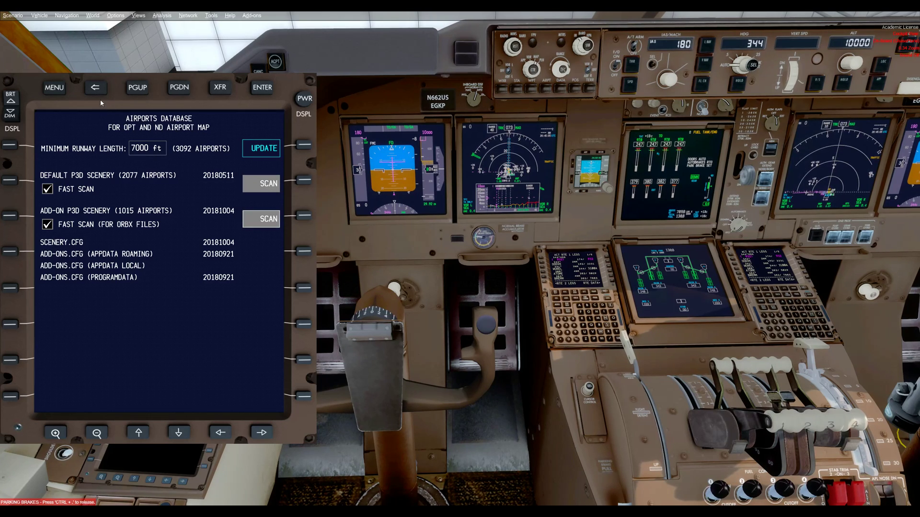
{"action": "left_click", "coordinate": [57, 90]}
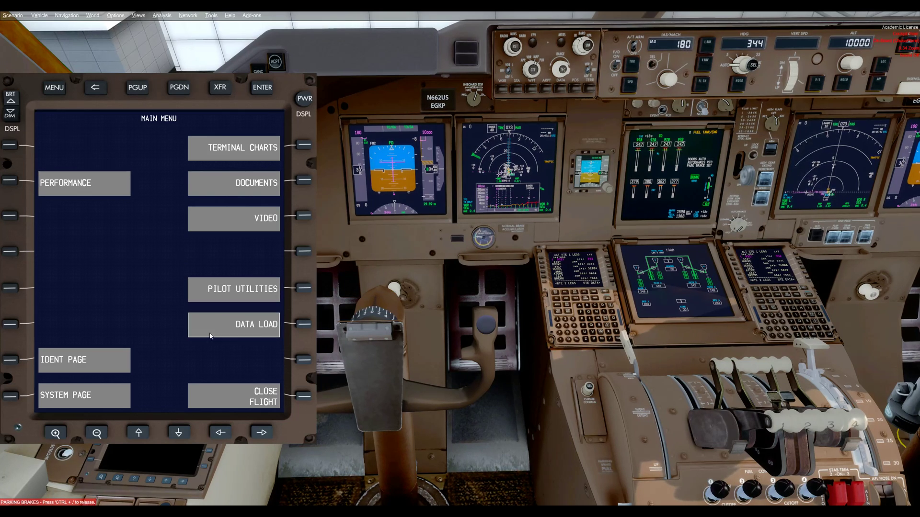
Review the data load page, system fault log and application preferences (8000 ft minimum runway).
{"action": "left_click", "coordinate": [253, 328]}
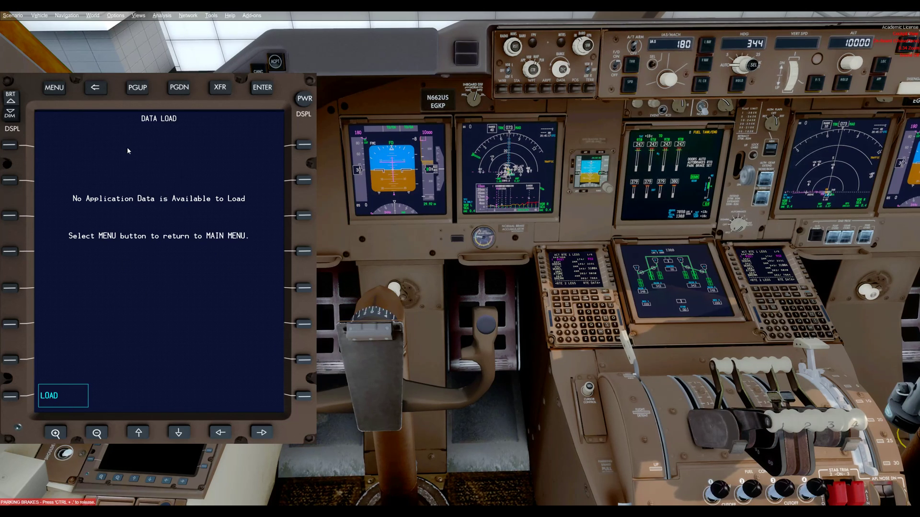
{"action": "left_click", "coordinate": [55, 91]}
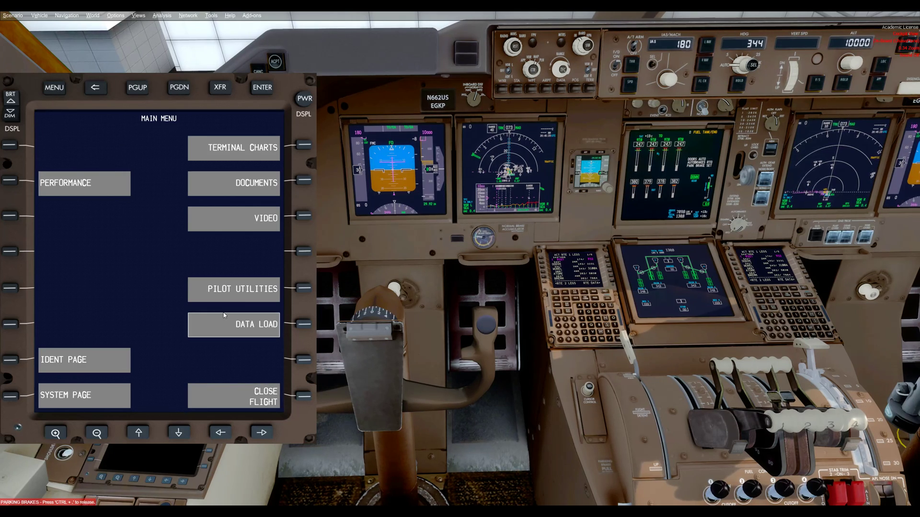
{"action": "left_click", "coordinate": [104, 398]}
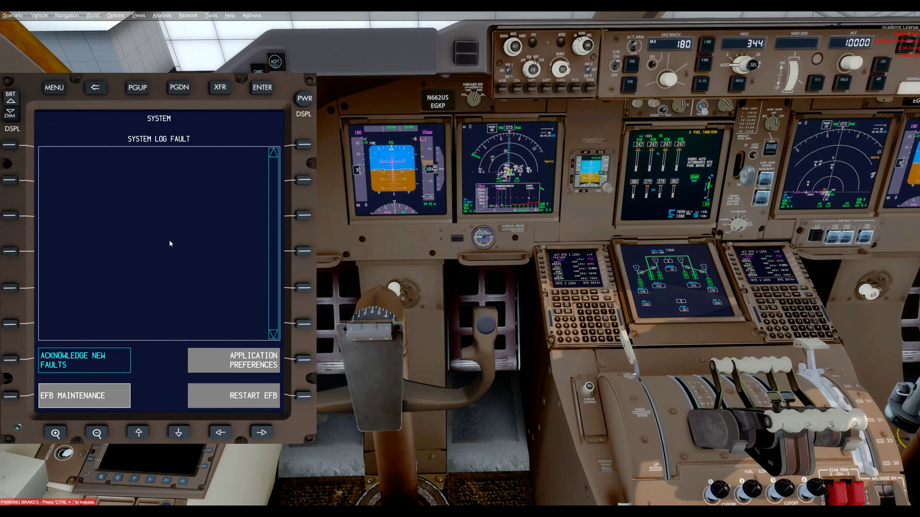
{"action": "left_click", "coordinate": [229, 366]}
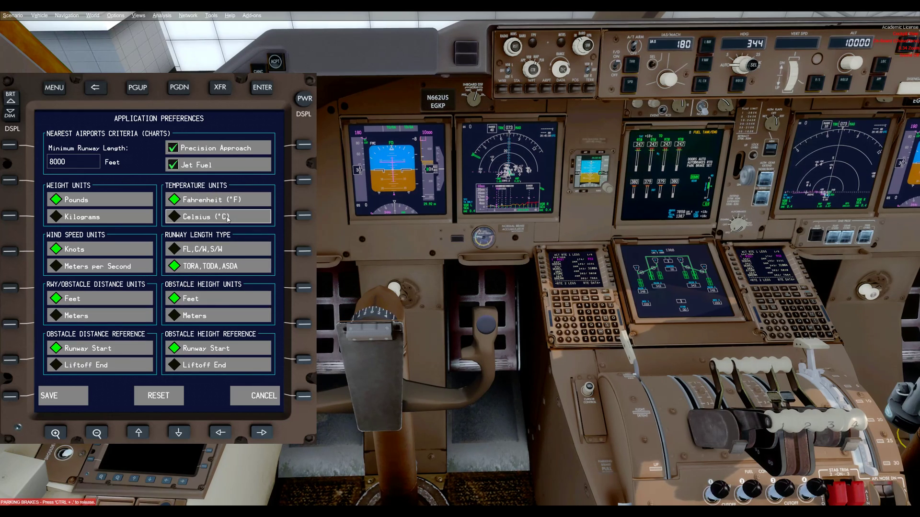
{"action": "left_click", "coordinate": [56, 92]}
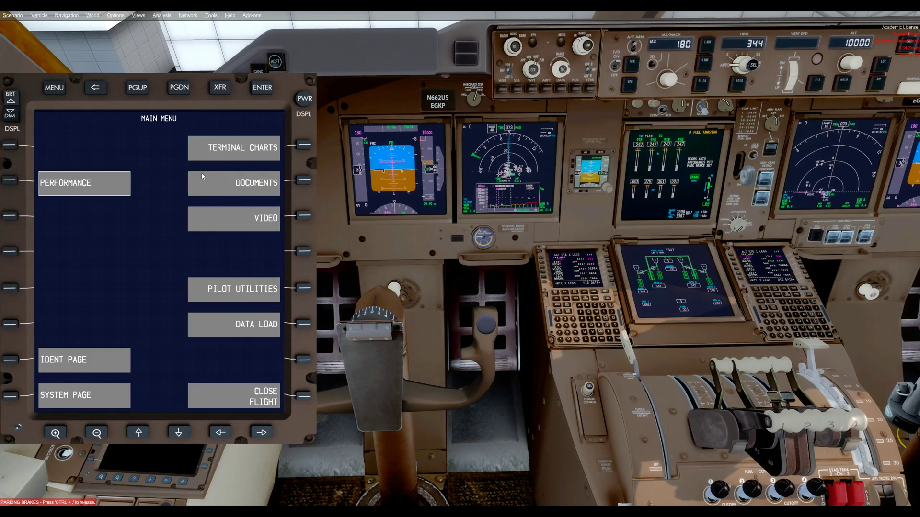
Try Terminal Charts, then acknowledge the TERMINAL CHARTS LOGIN: USERCANCEL fault and return to MAIN MENU.
{"action": "left_click", "coordinate": [244, 149]}
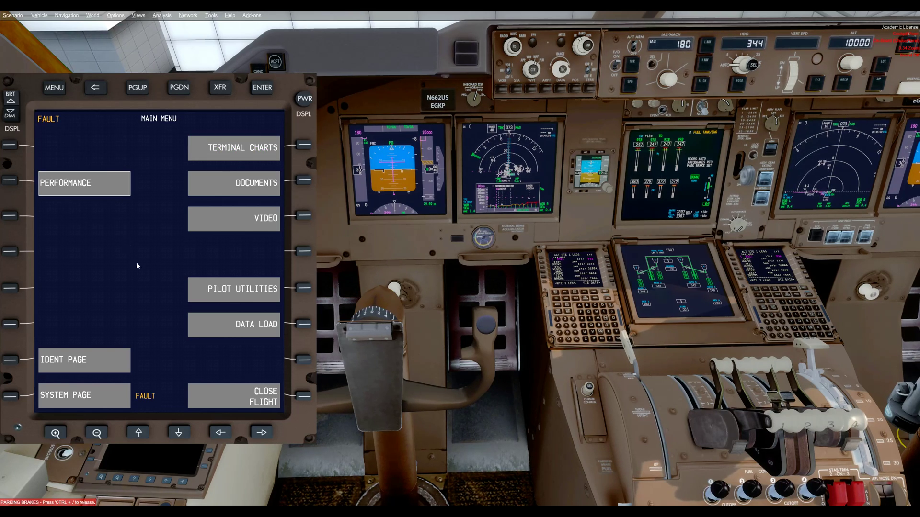
{"action": "left_click", "coordinate": [66, 397]}
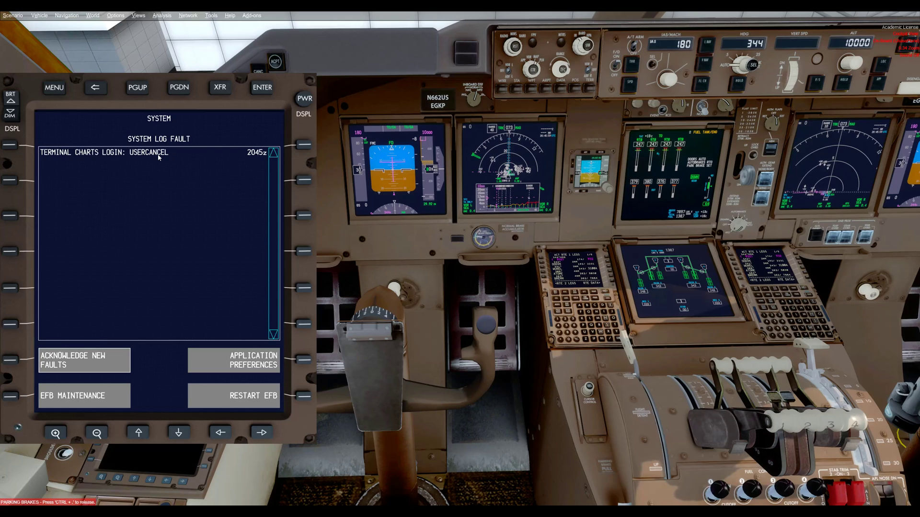
{"action": "left_click", "coordinate": [76, 361]}
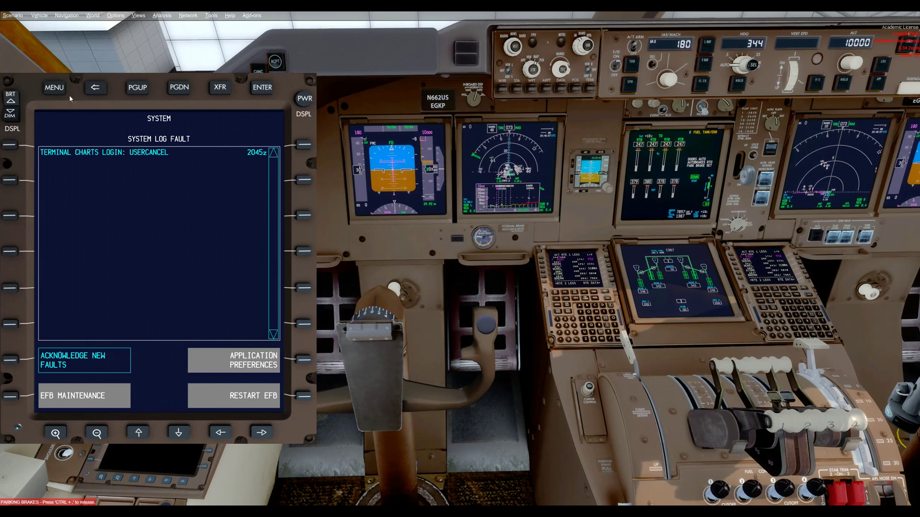
{"action": "left_click", "coordinate": [55, 89]}
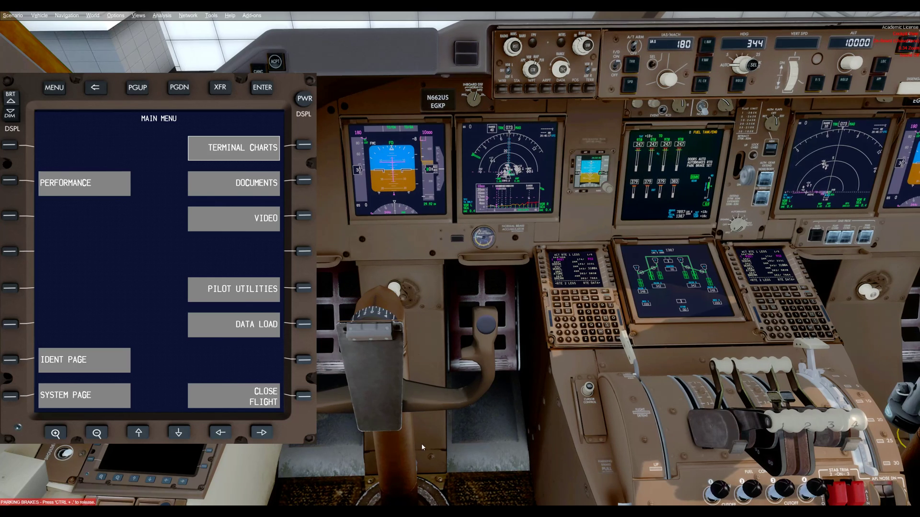
{"action": "left_click", "coordinate": [252, 182]}
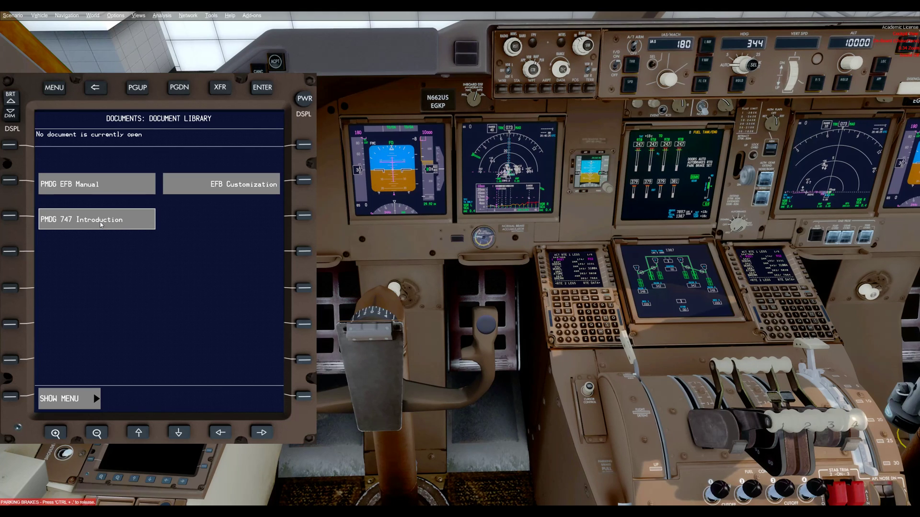
{"action": "left_click", "coordinate": [102, 189]}
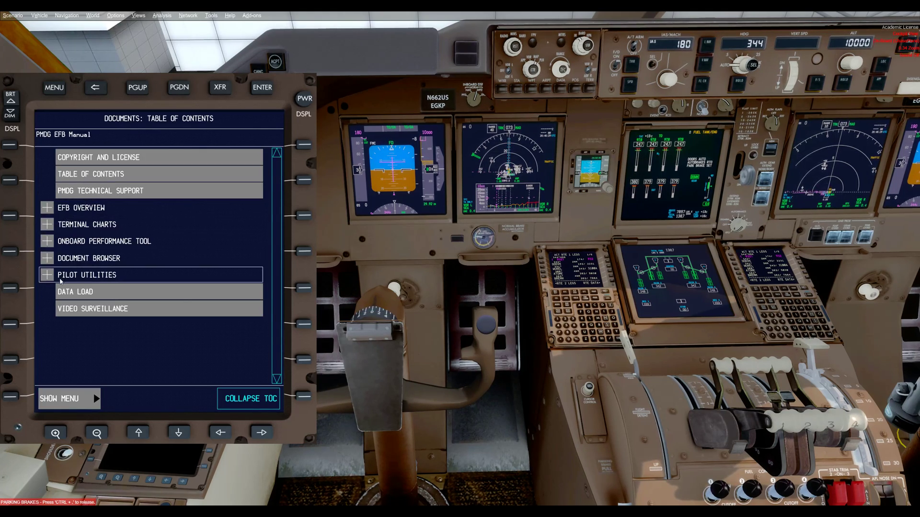
{"action": "left_click", "coordinate": [48, 243]}
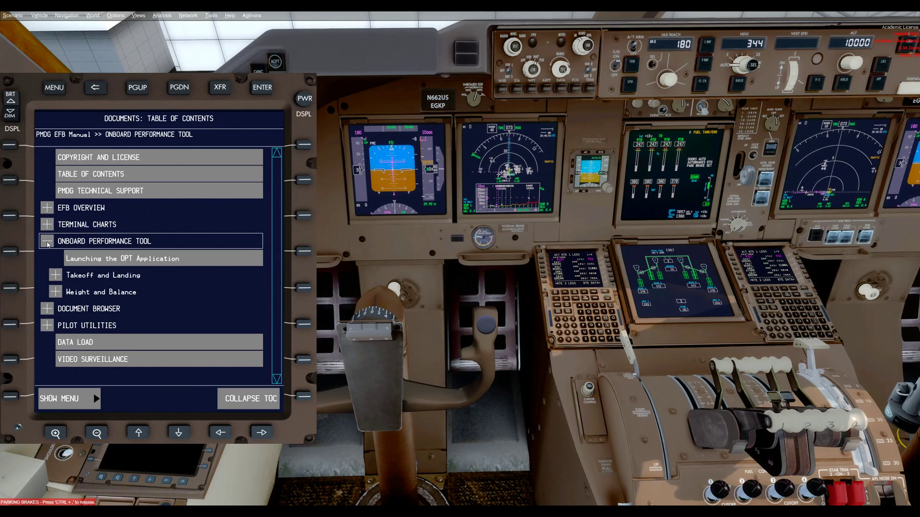
{"action": "left_click", "coordinate": [56, 276]}
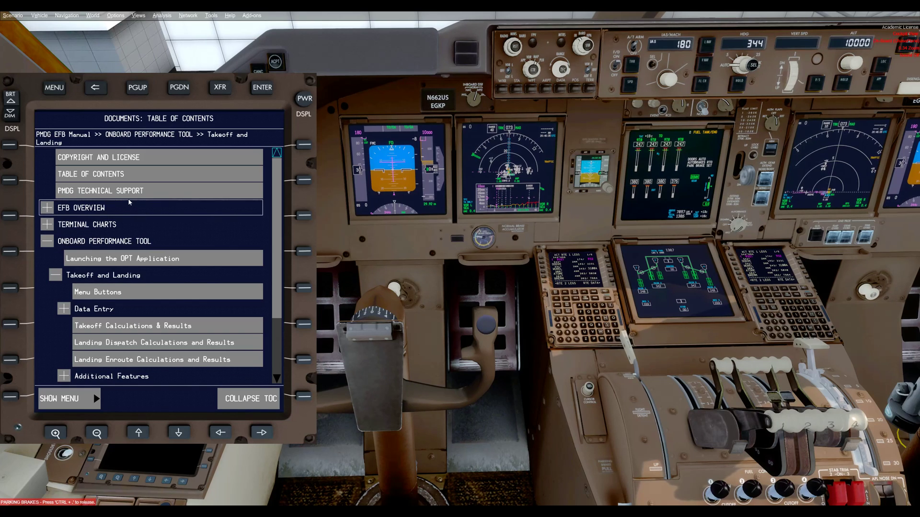
{"action": "left_click", "coordinate": [110, 291]}
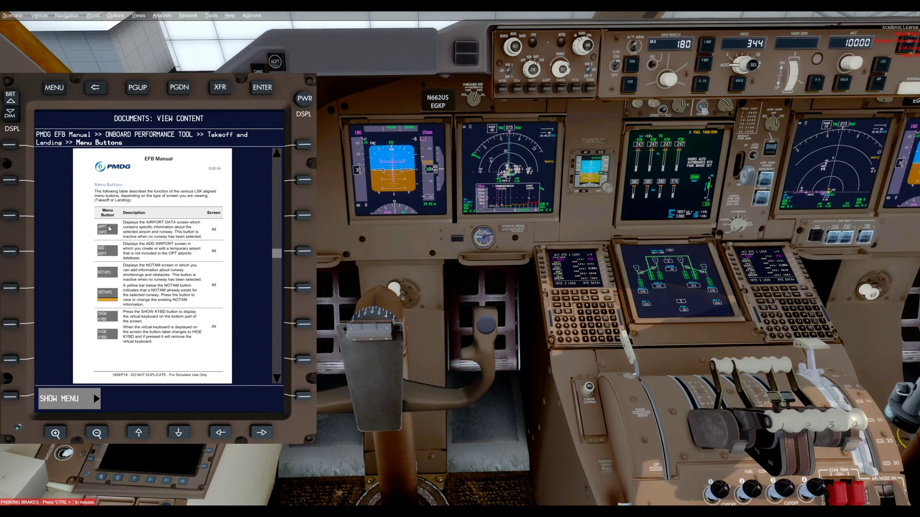
{"action": "scroll", "coordinate": [167, 330], "scroll_direction": "down", "scroll_amount": 6}
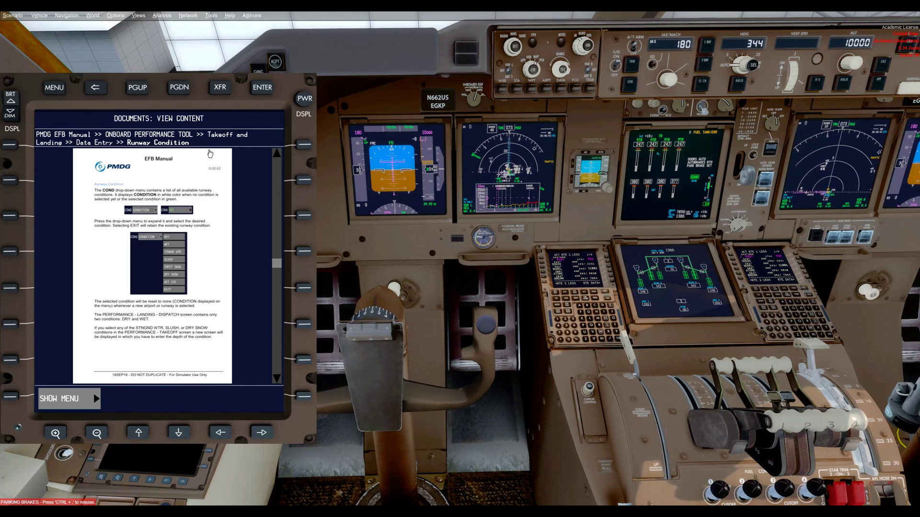
{"action": "left_click", "coordinate": [139, 90]}
{"action": "left_click", "coordinate": [184, 90]}
{"action": "left_click", "coordinate": [56, 434]}
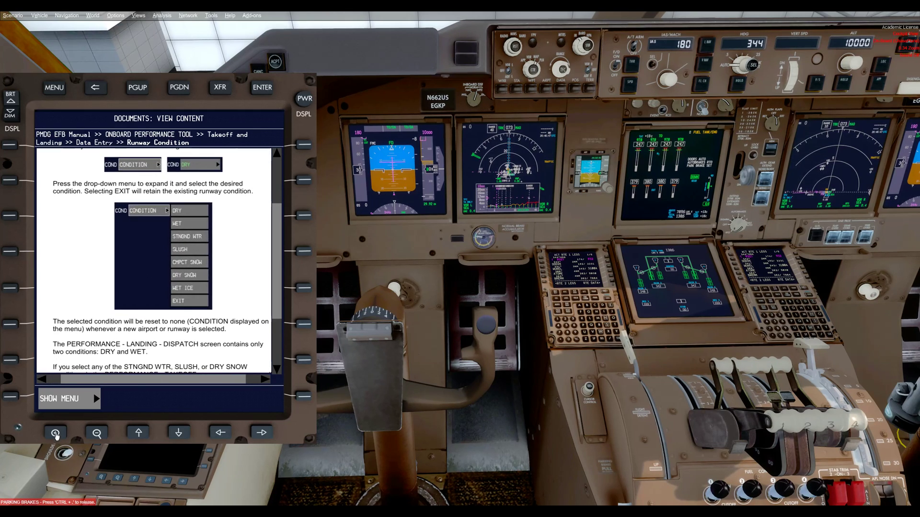
{"action": "left_click", "coordinate": [179, 433]}
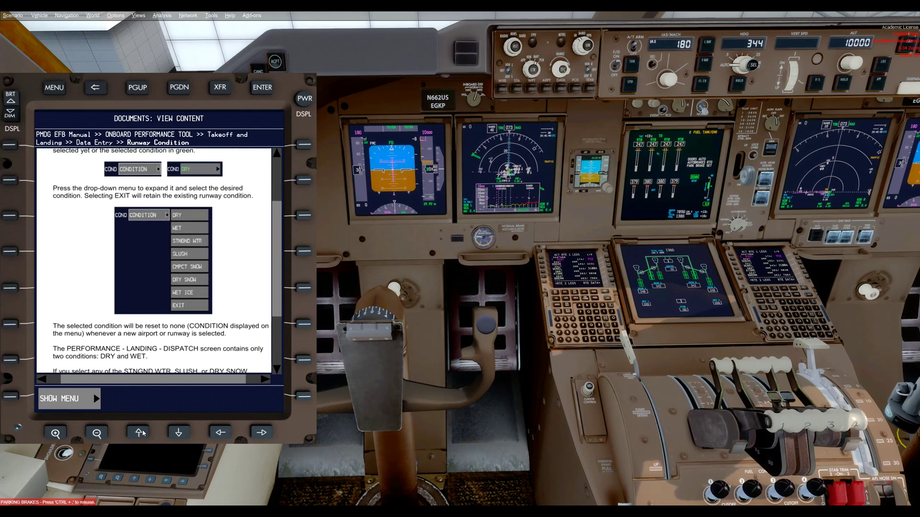
{"action": "left_click", "coordinate": [185, 434]}
{"action": "left_click", "coordinate": [185, 433]}
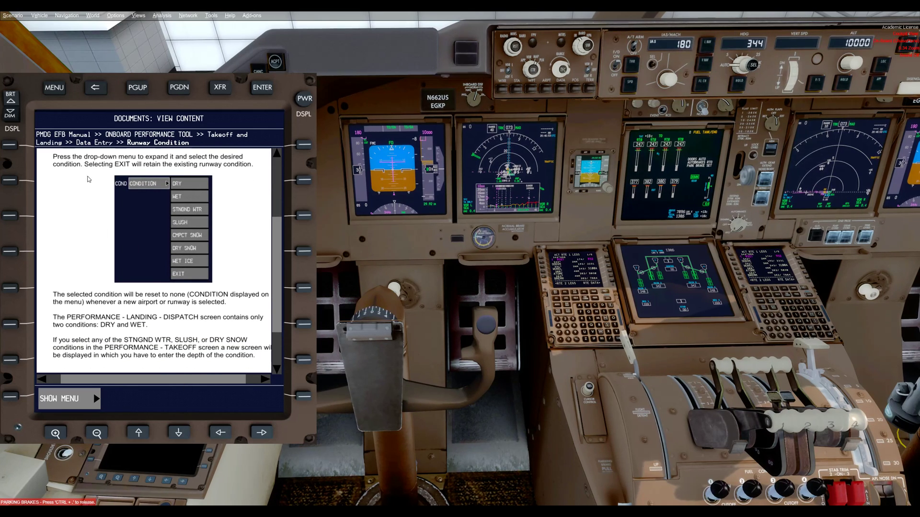
{"action": "left_click", "coordinate": [53, 87]}
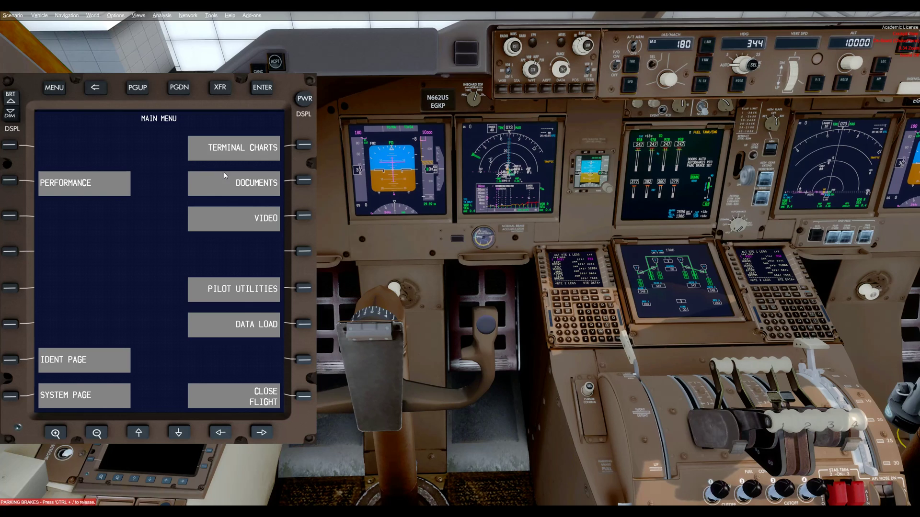
{"action": "left_click", "coordinate": [226, 219]}
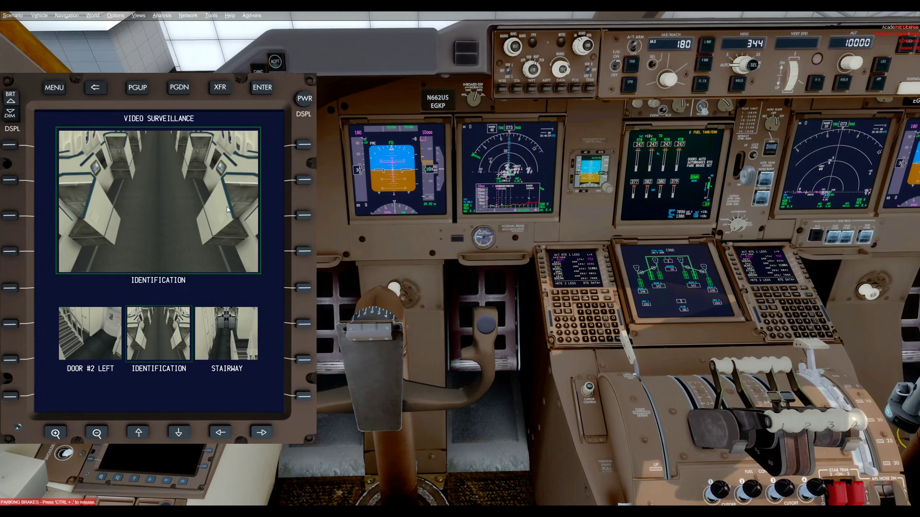
{"action": "left_click", "coordinate": [100, 329]}
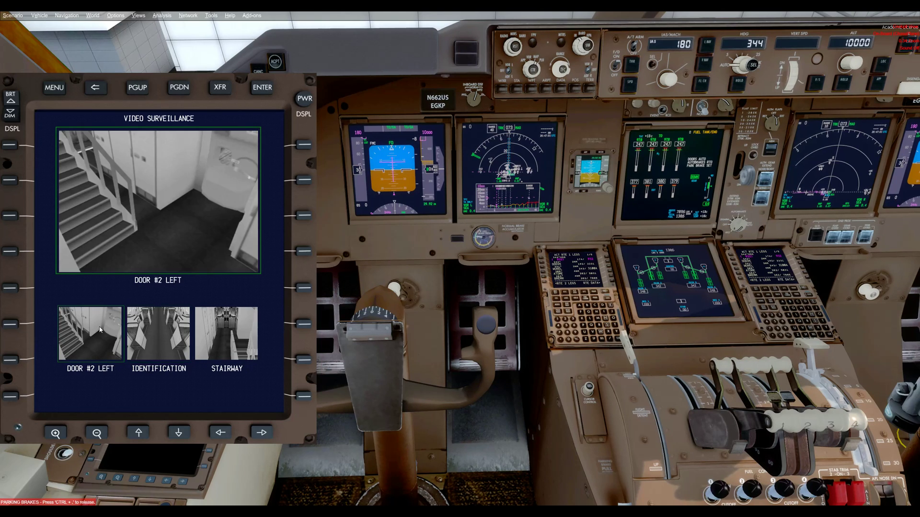
{"action": "left_click", "coordinate": [160, 333]}
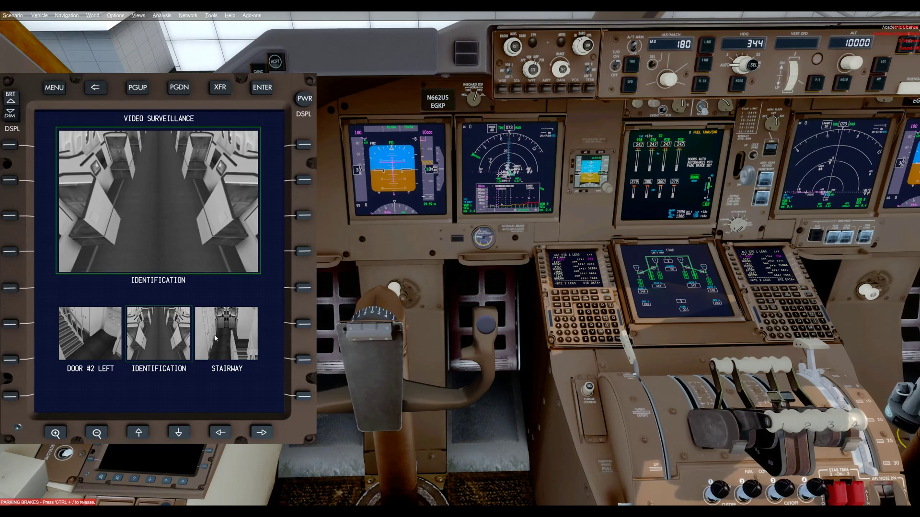
{"action": "left_click", "coordinate": [230, 337]}
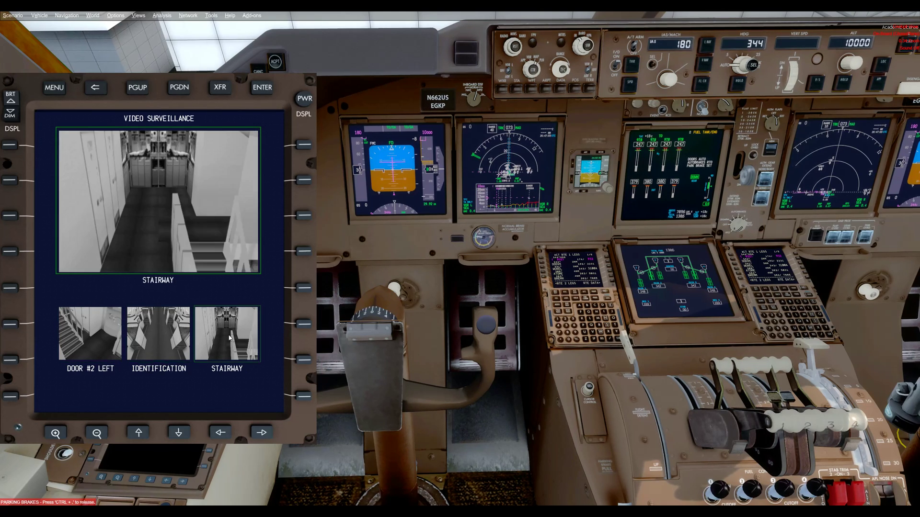
{"action": "left_click", "coordinate": [54, 88]}
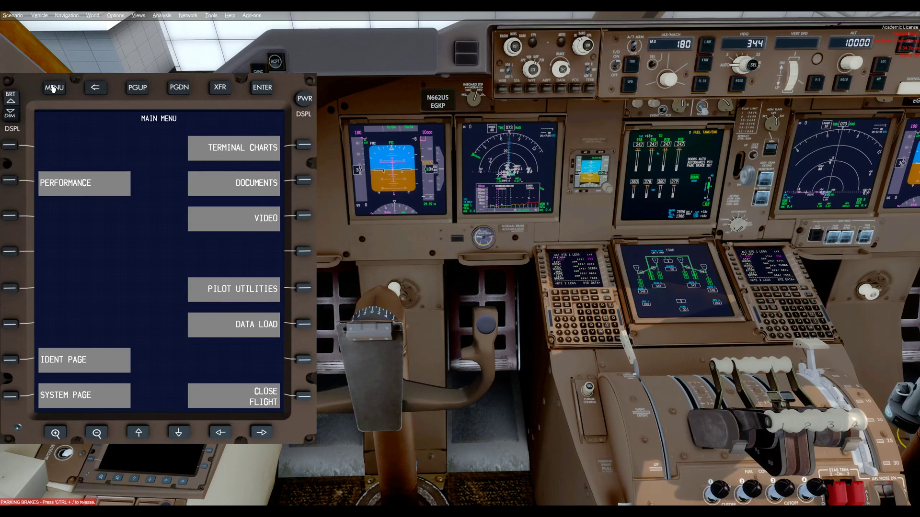
{"action": "left_click", "coordinate": [226, 291]}
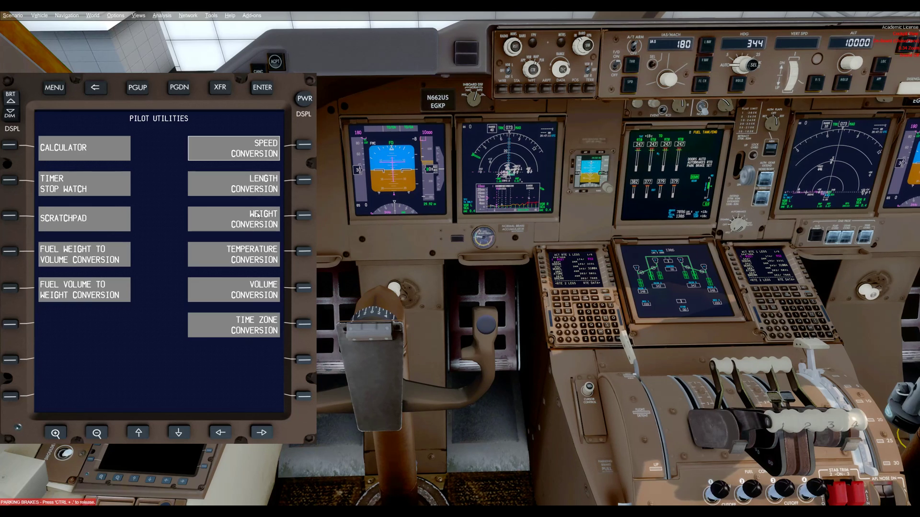
{"action": "left_click", "coordinate": [80, 220]}
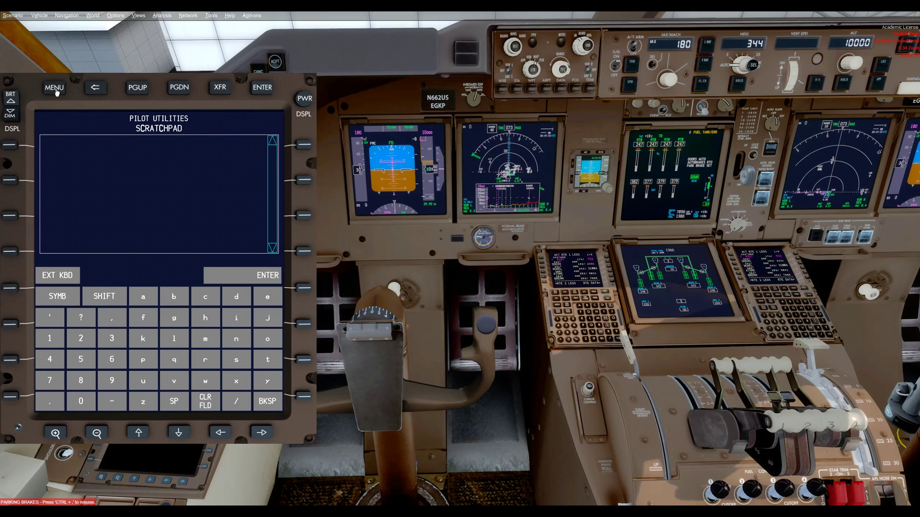
{"action": "left_click", "coordinate": [97, 94]}
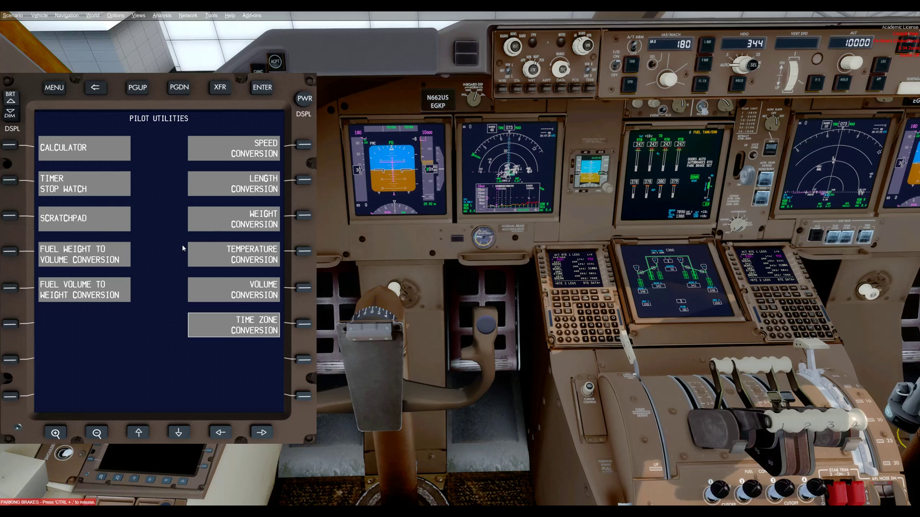
{"action": "left_click", "coordinate": [55, 90]}
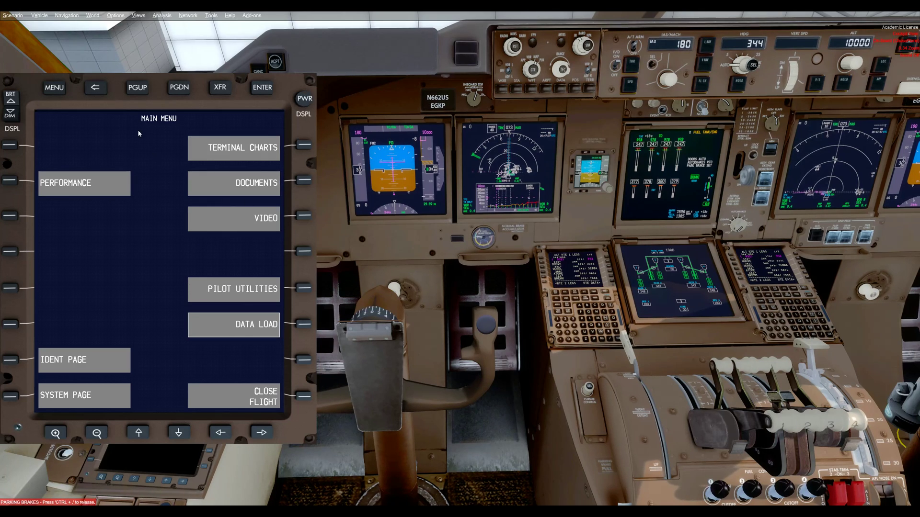
Close the enlarged EFB pop-up, leaving the side-panel EFB on MAIN MENU in the cockpit.
{"action": "left_click", "coordinate": [124, 120]}
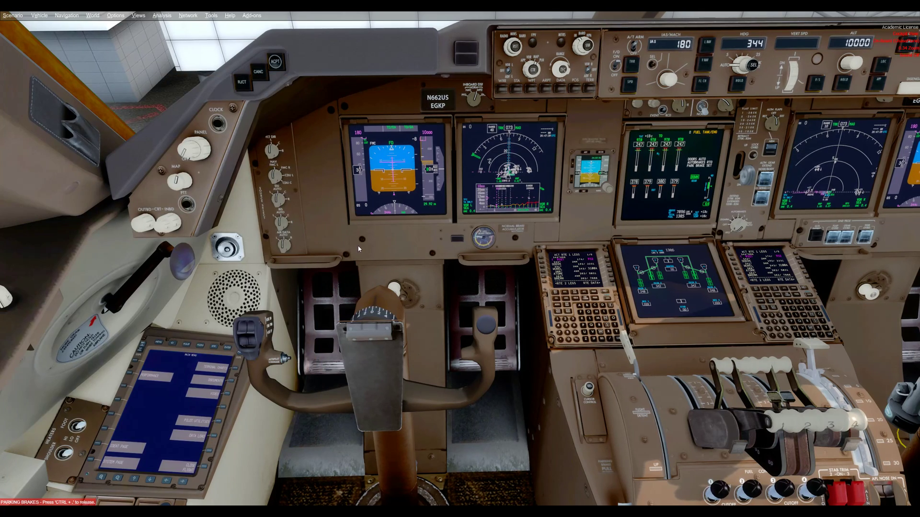